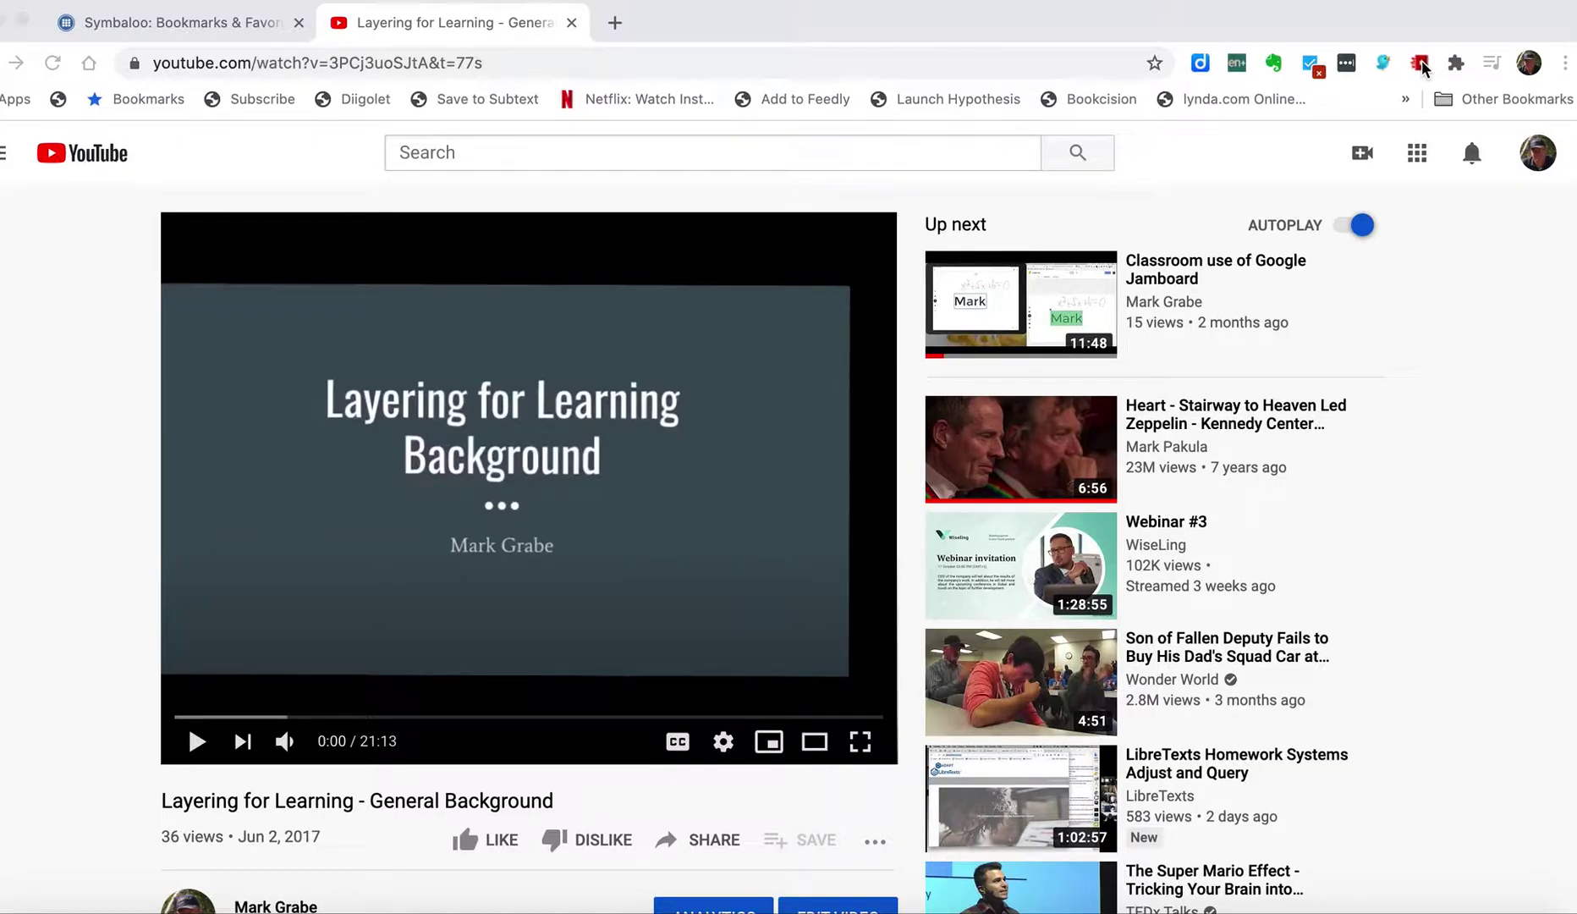
Open YiNote's management page listing the 'Layering for Learning - General Background' bookmark.
{"action": "left_click", "coordinate": [1421, 65]}
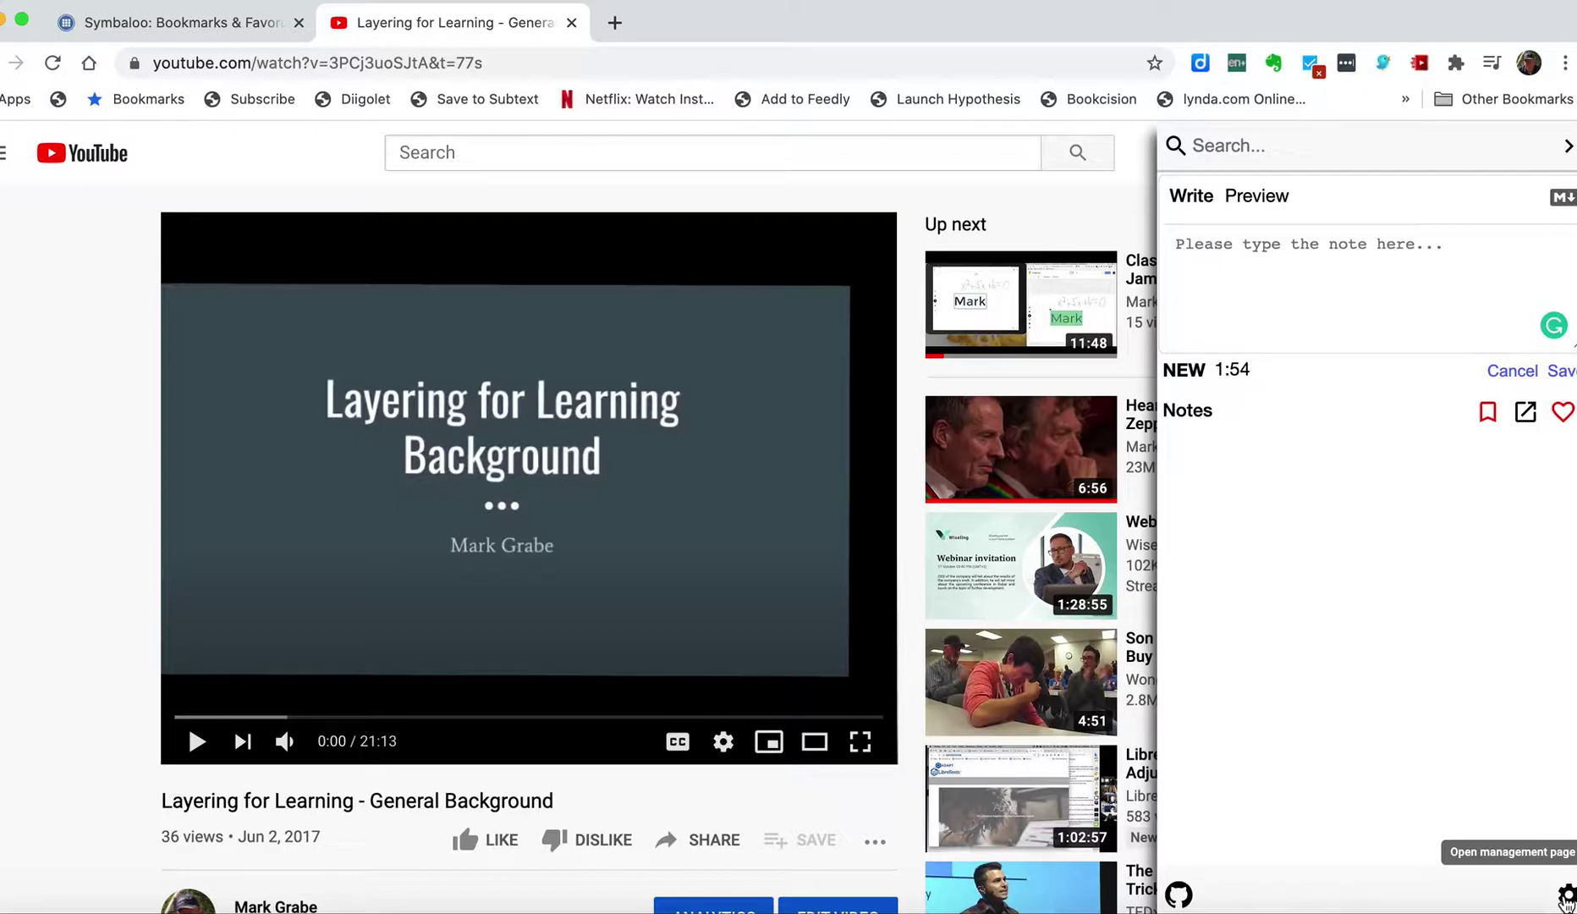
{"action": "left_click", "coordinate": [1564, 895]}
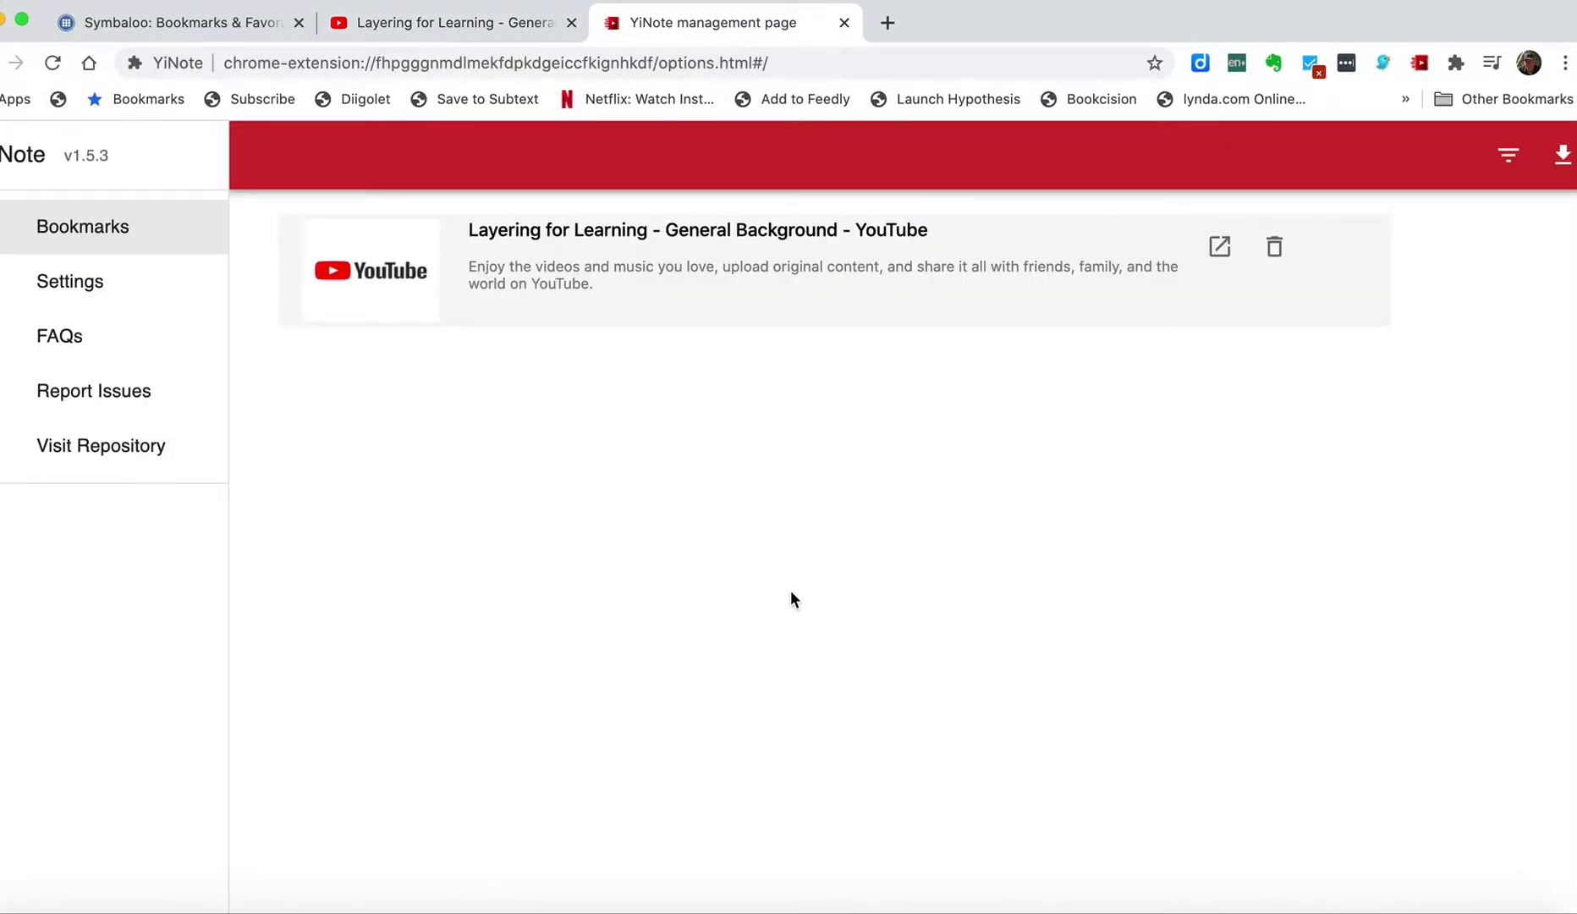
Look over YiNote's Settings, then close the management tab to return to the lecture.
{"action": "left_click", "coordinate": [93, 288]}
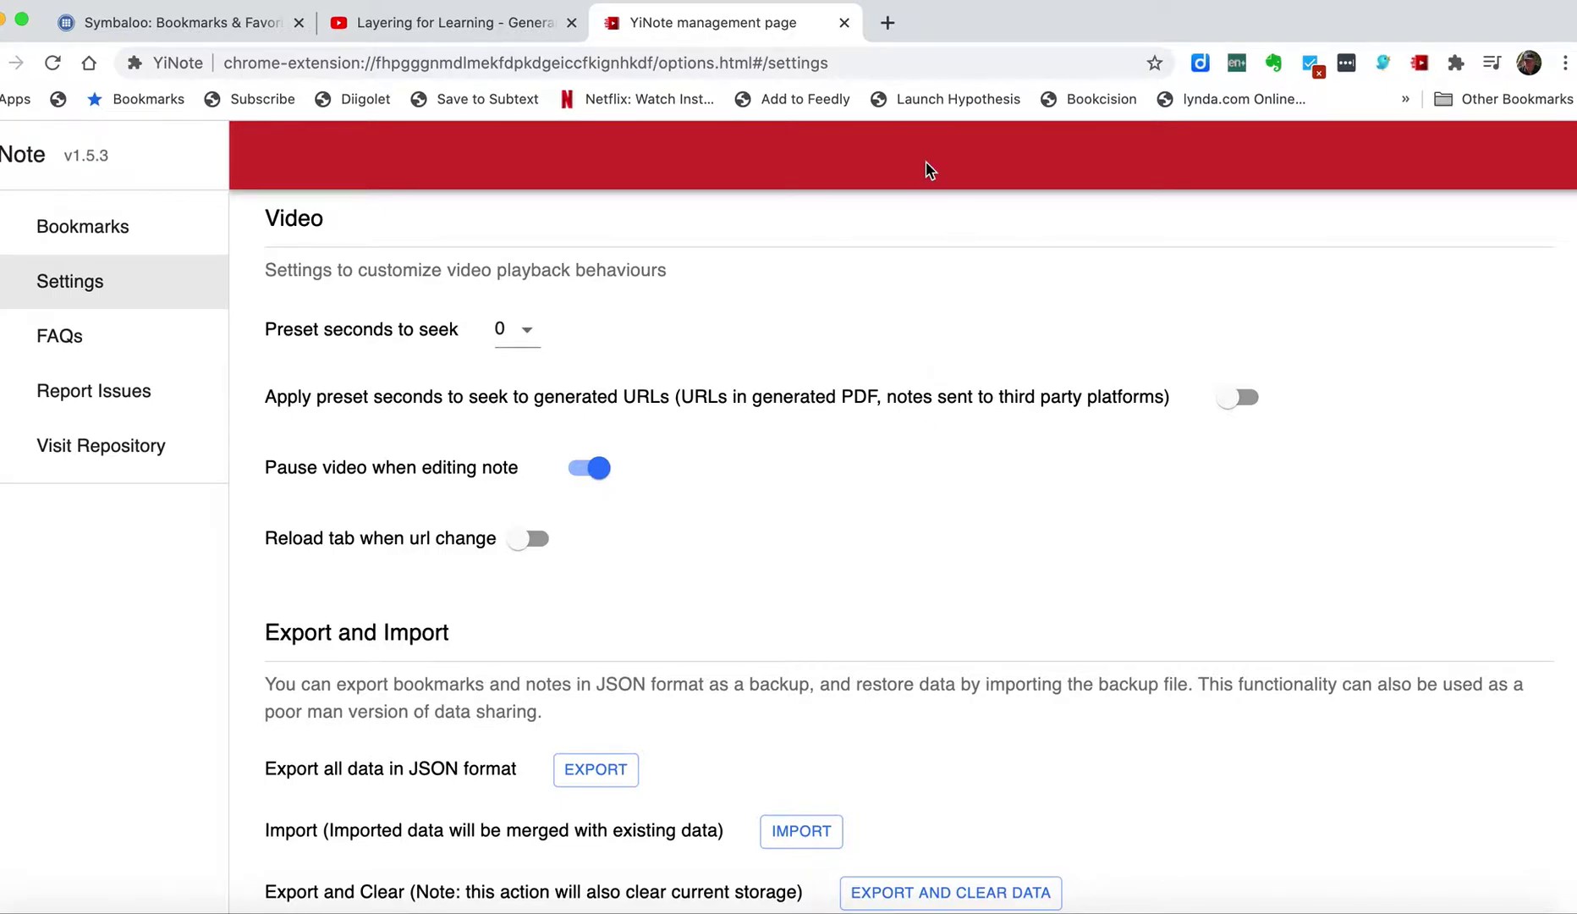
{"action": "left_click", "coordinate": [845, 24]}
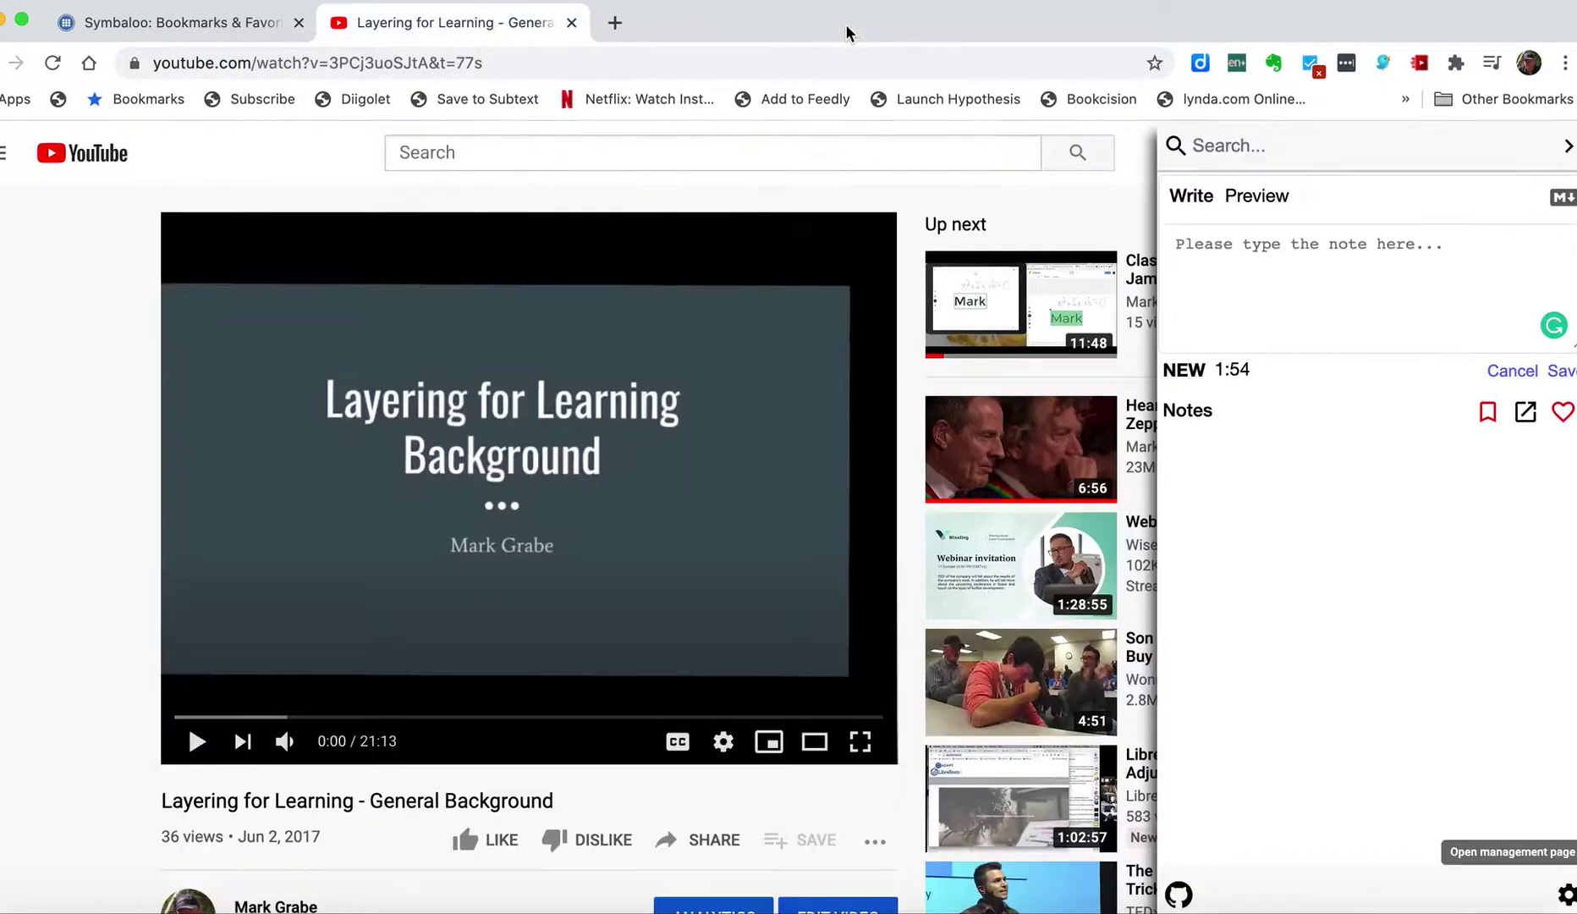
Play the lecture to 0:17, discard the old draft, and begin a new note there.
{"action": "left_click", "coordinate": [198, 746]}
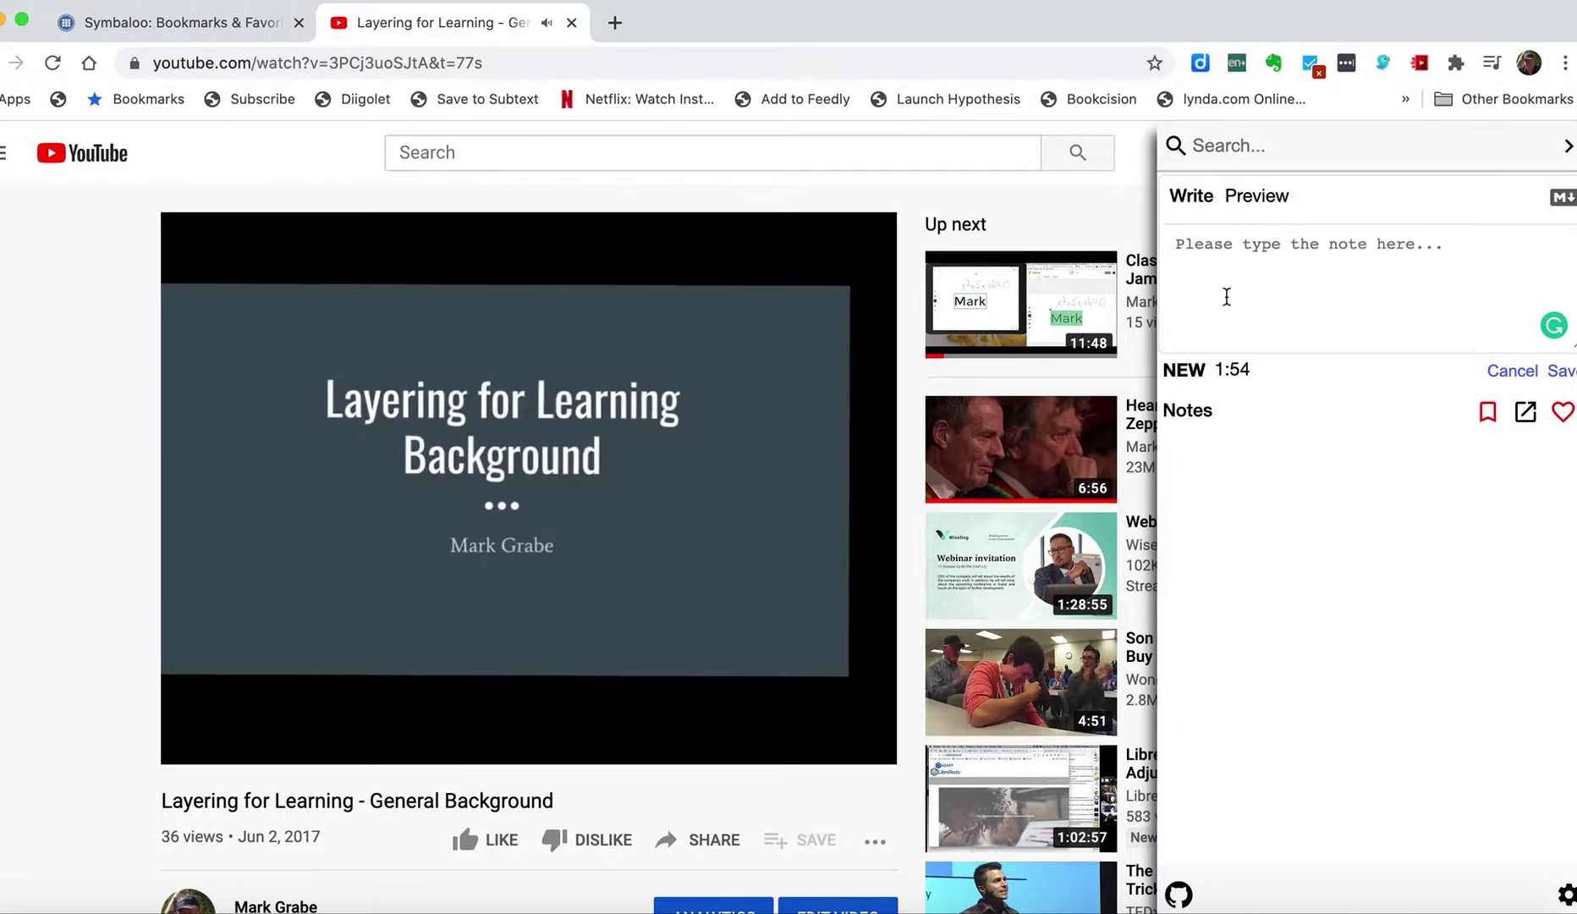
{"action": "left_click", "coordinate": [1176, 259]}
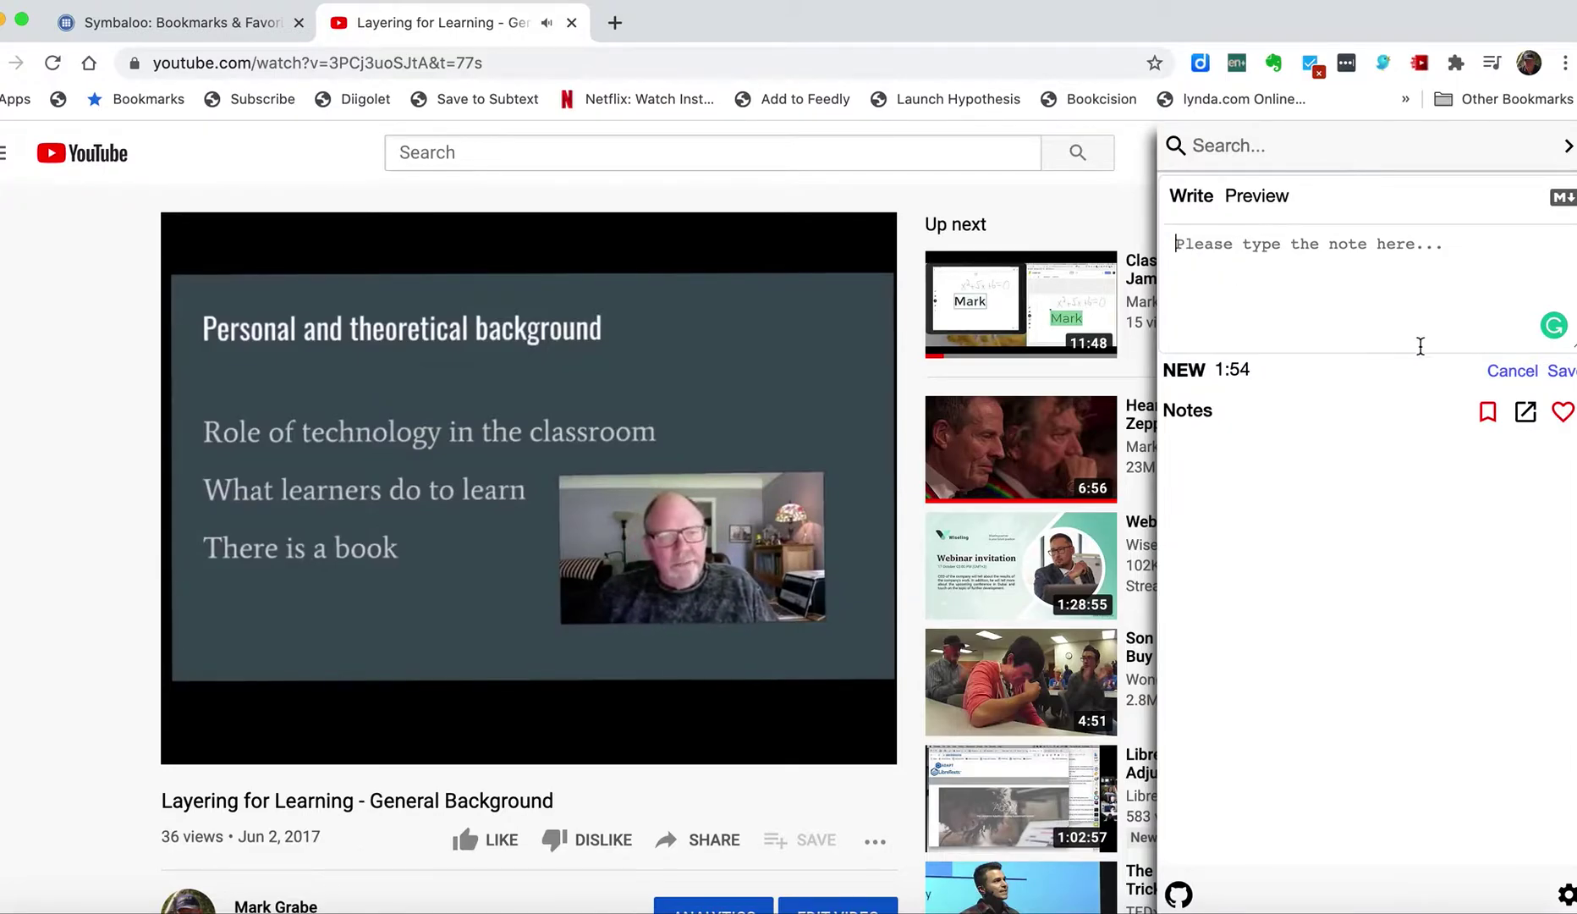
{"action": "left_click", "coordinate": [1489, 373]}
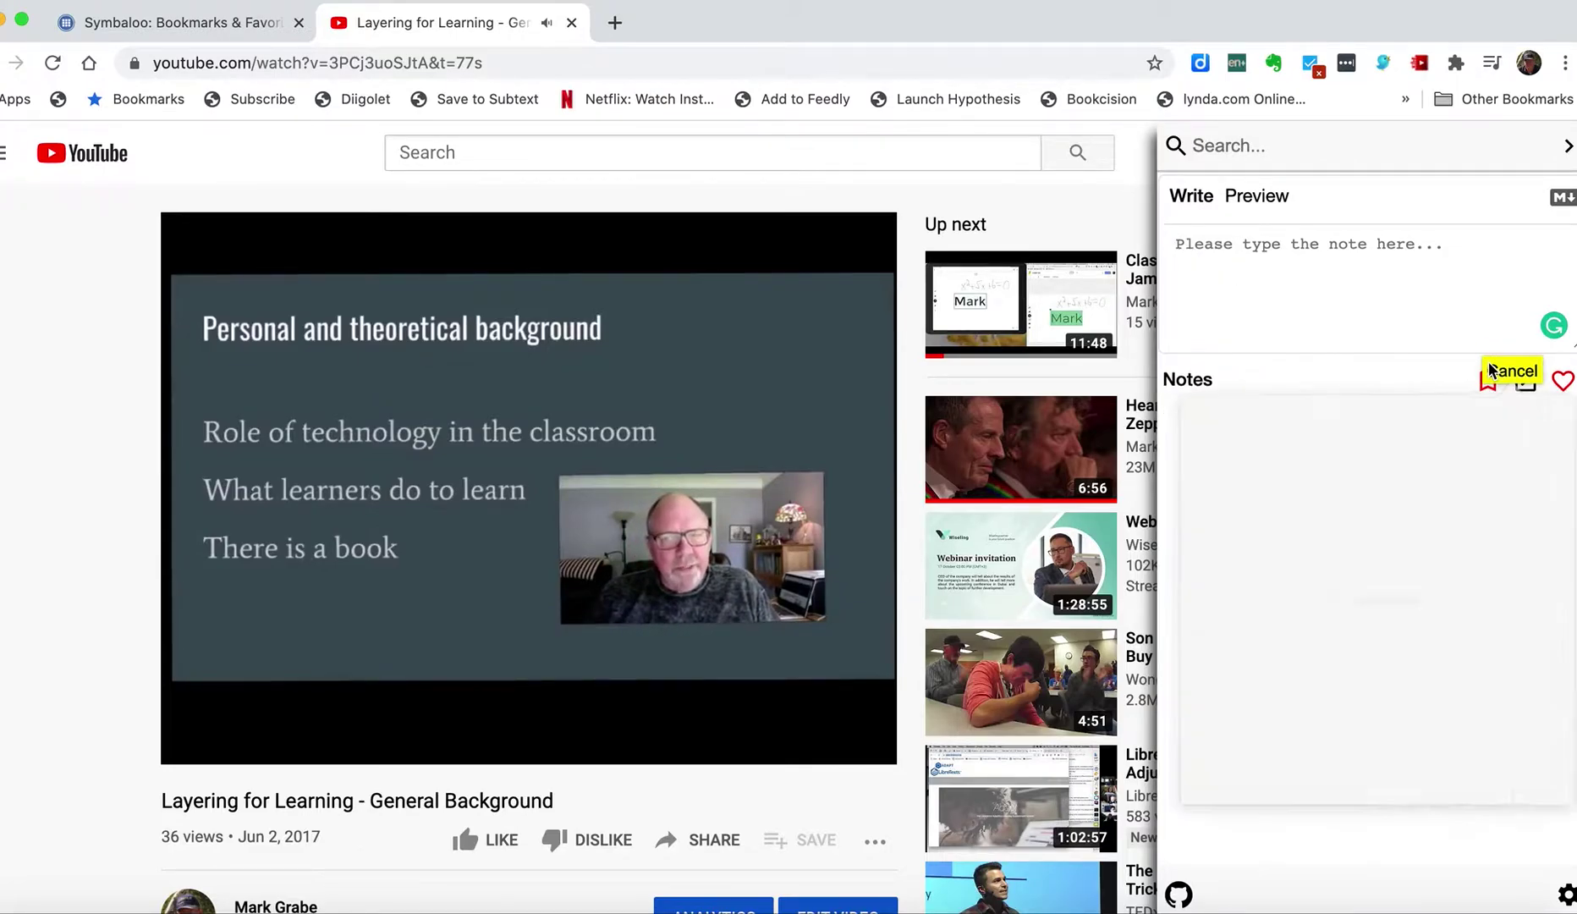
{"action": "left_click", "coordinate": [1269, 253]}
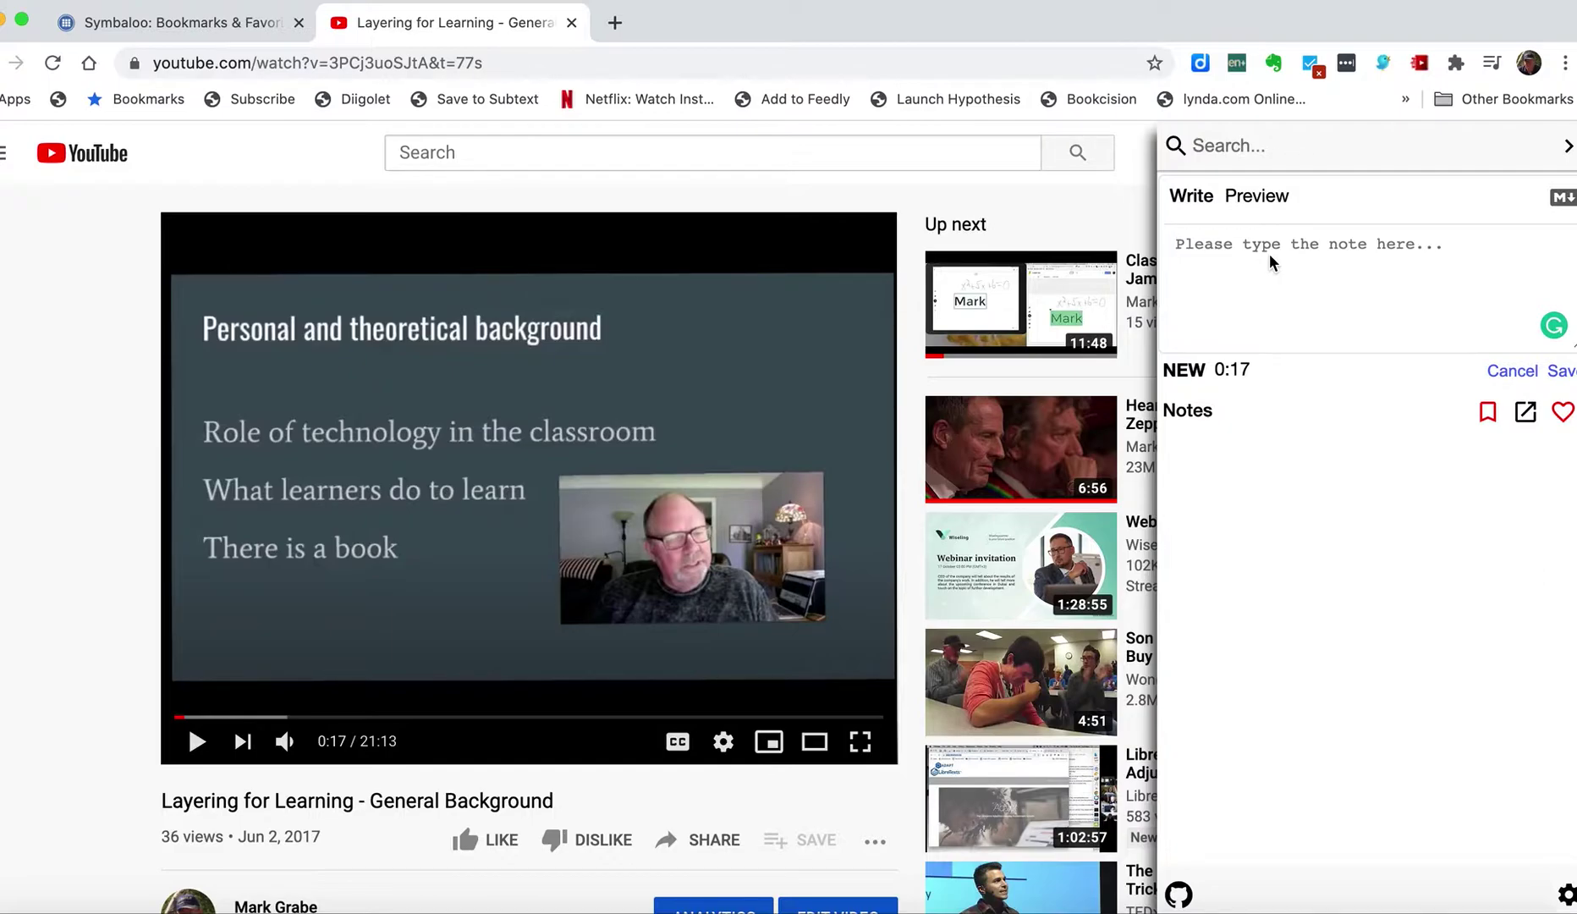
Save the 0:17 note 'This is the first note taken. This is an introduction about the author'.
{"action": "type", "text": "This is the"}
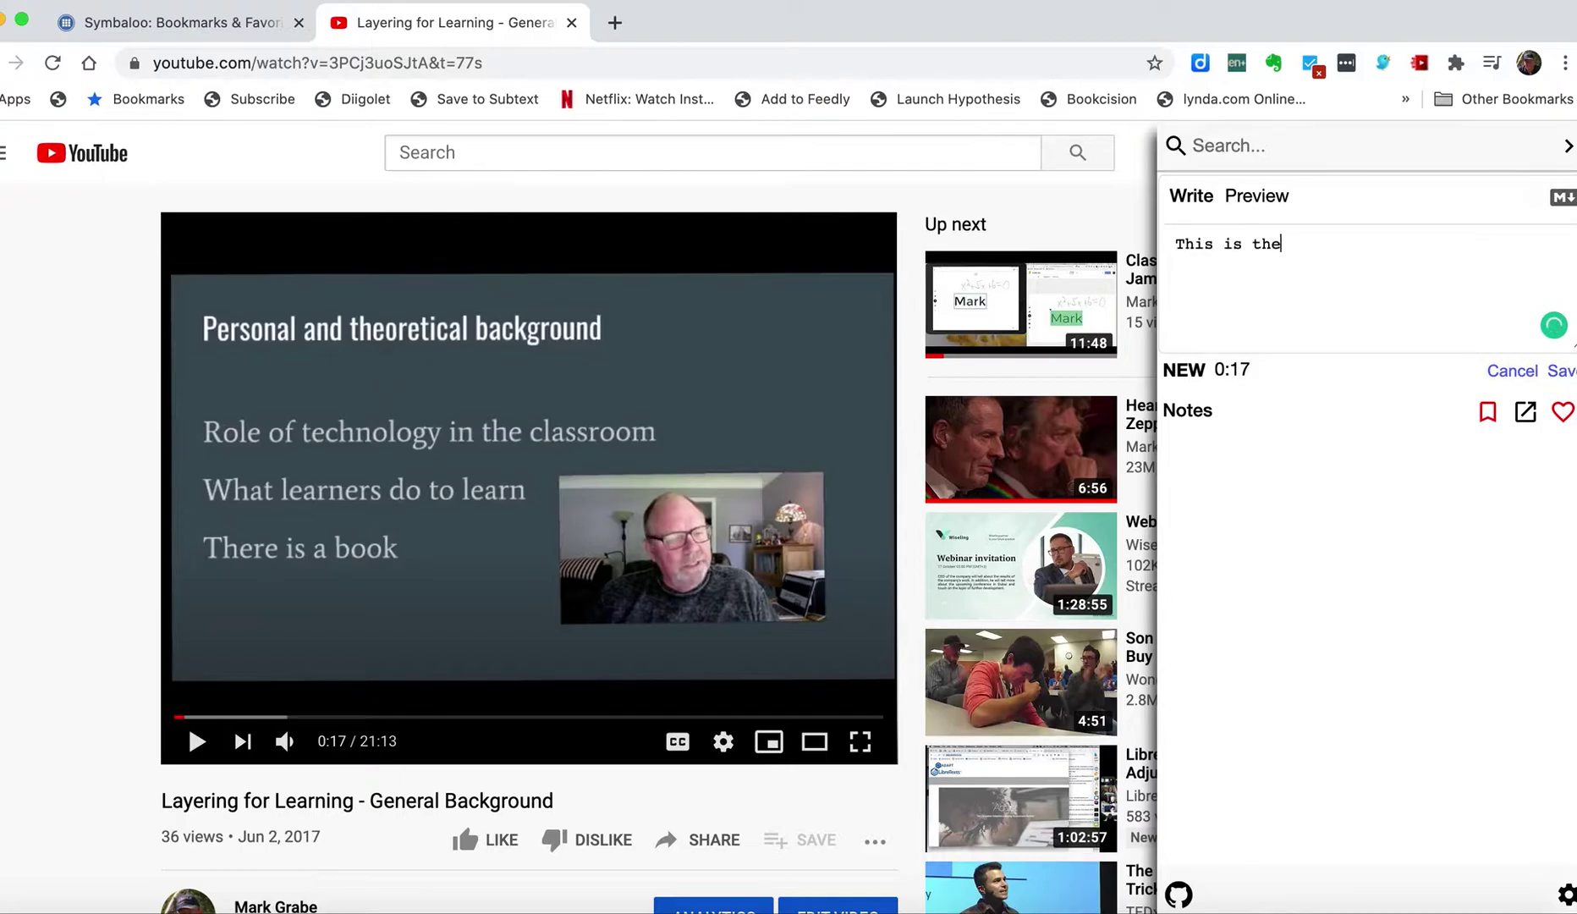
{"action": "type", "text": " first note taken. "}
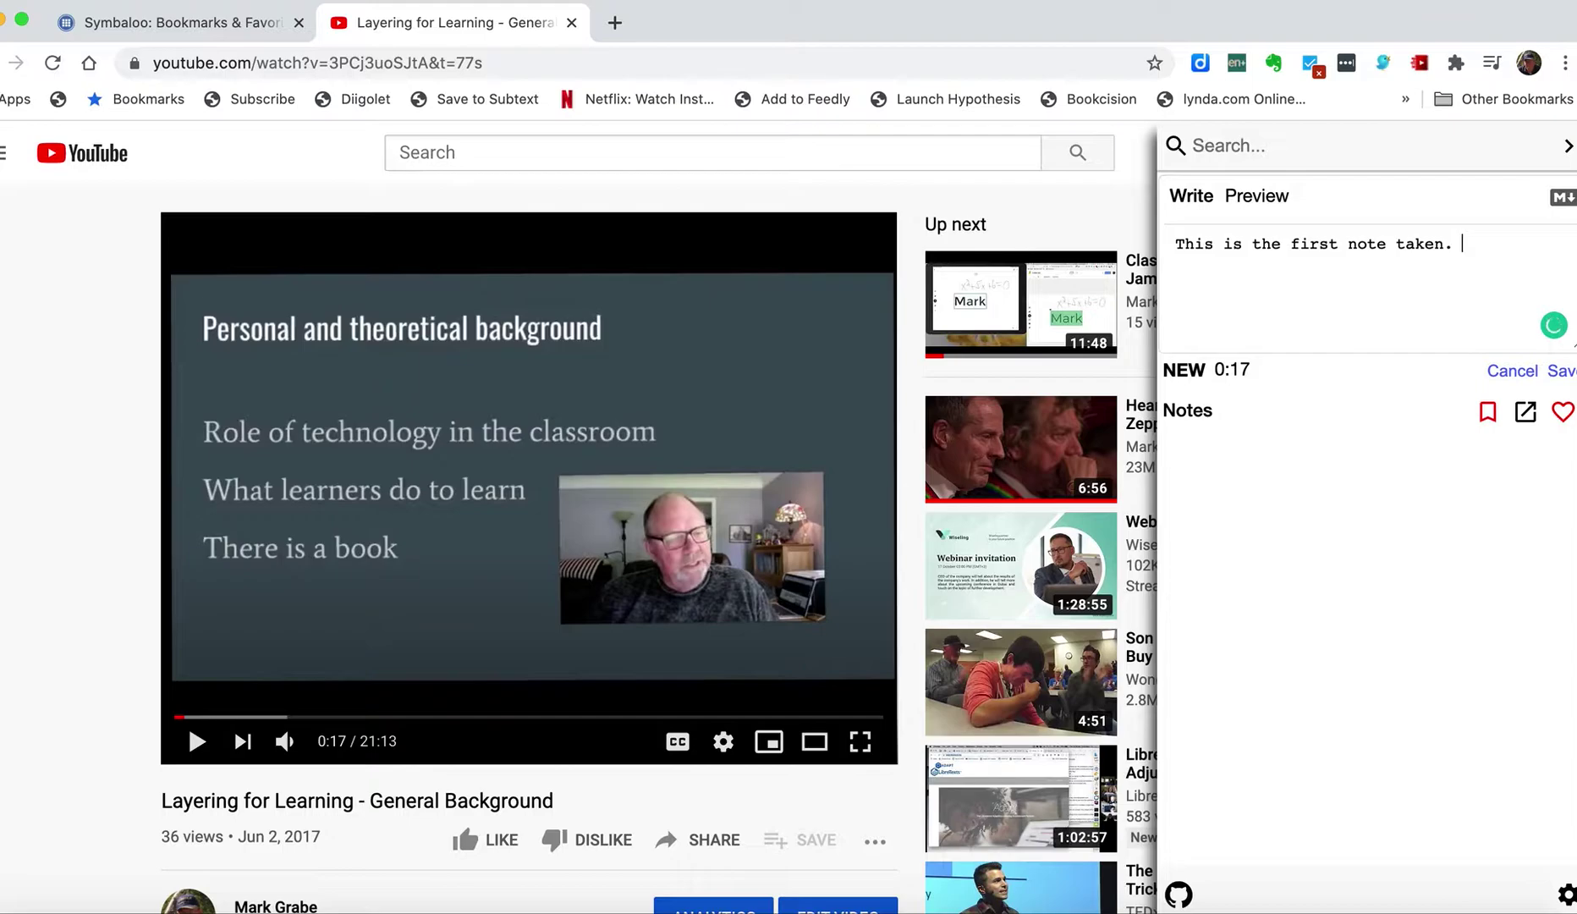
{"action": "type", "text": "This is an introid"}
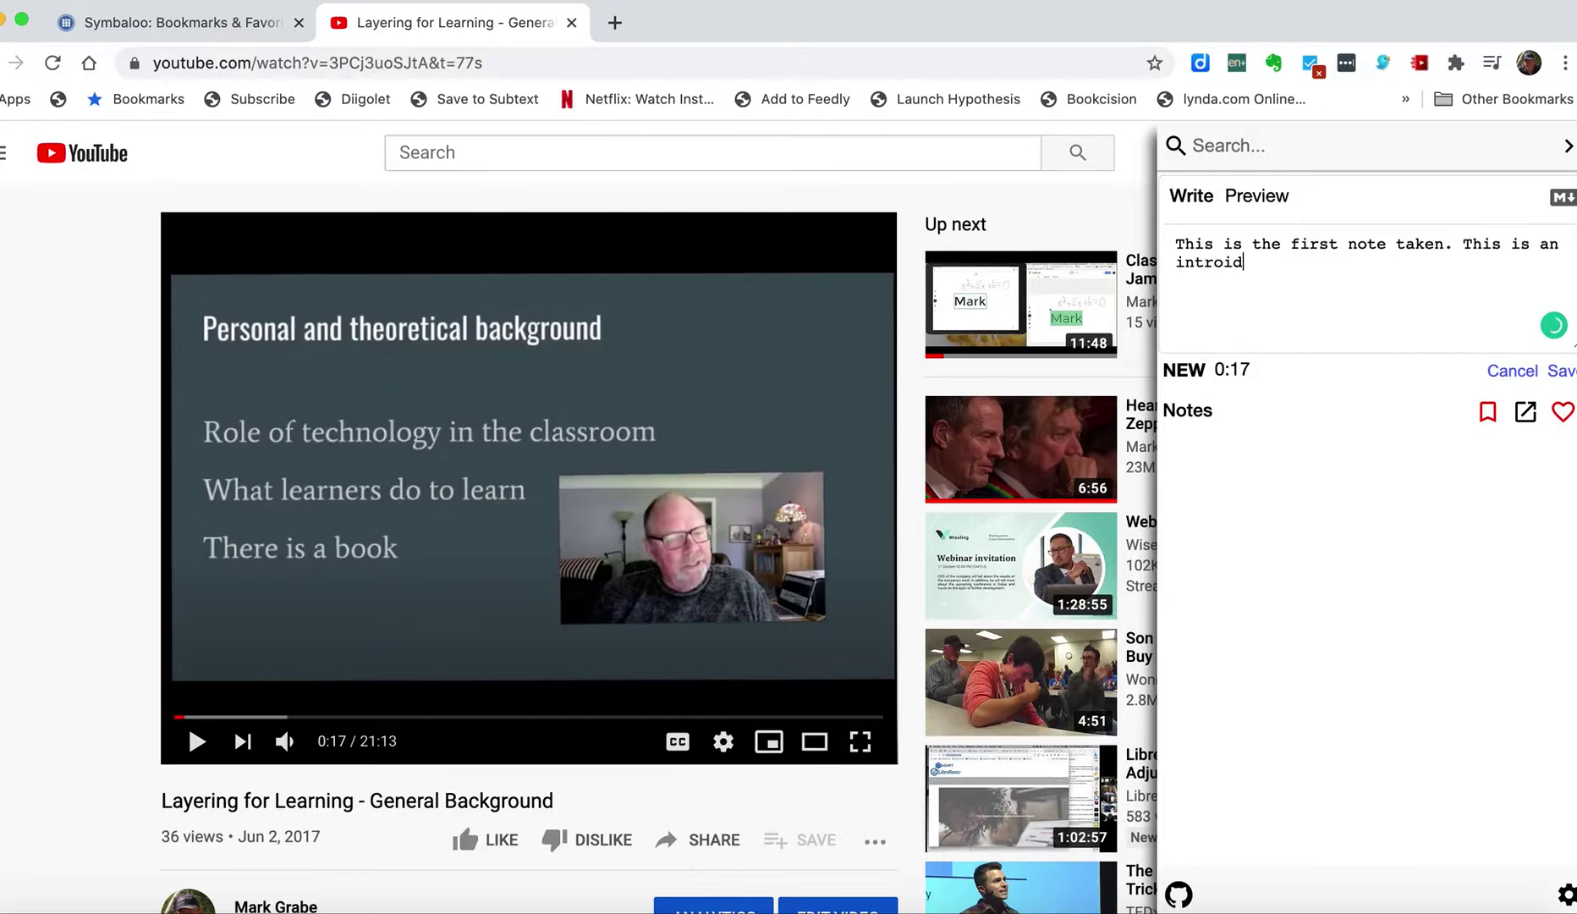
{"action": "key", "text": "BackSpace"}
{"action": "key", "text": "BackSpace"}
{"action": "type", "text": "duction abo"}
{"action": "type", "text": "ut"}
{"action": "type", "text": " t"}
{"action": "type", "text": "h"}
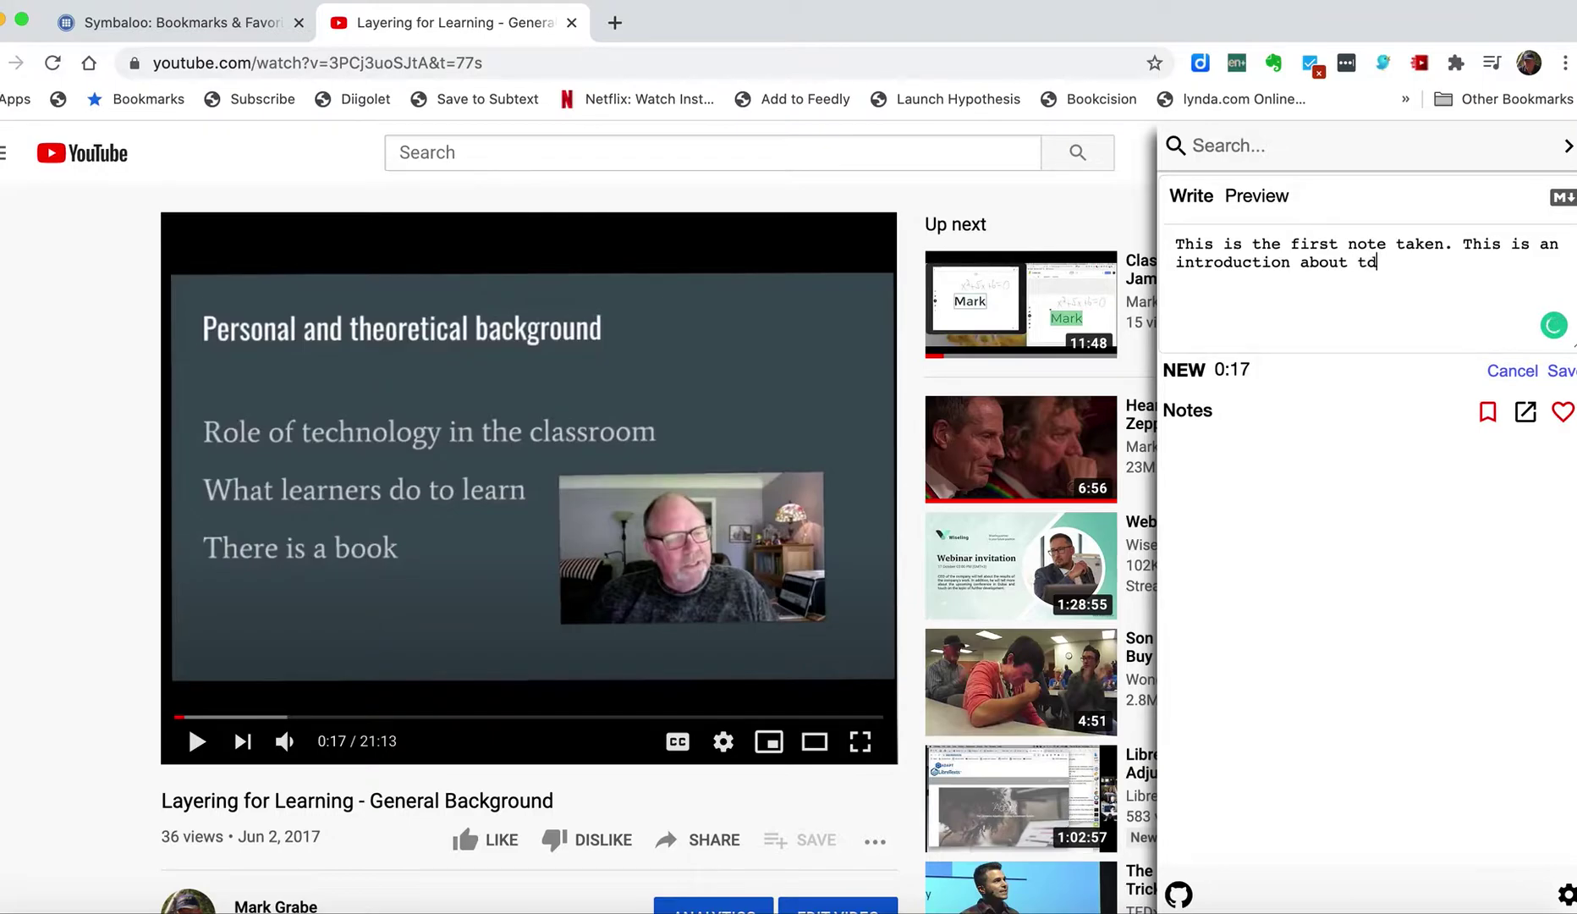
{"action": "key", "text": "BackSpace"}
{"action": "type", "text": "he author"}
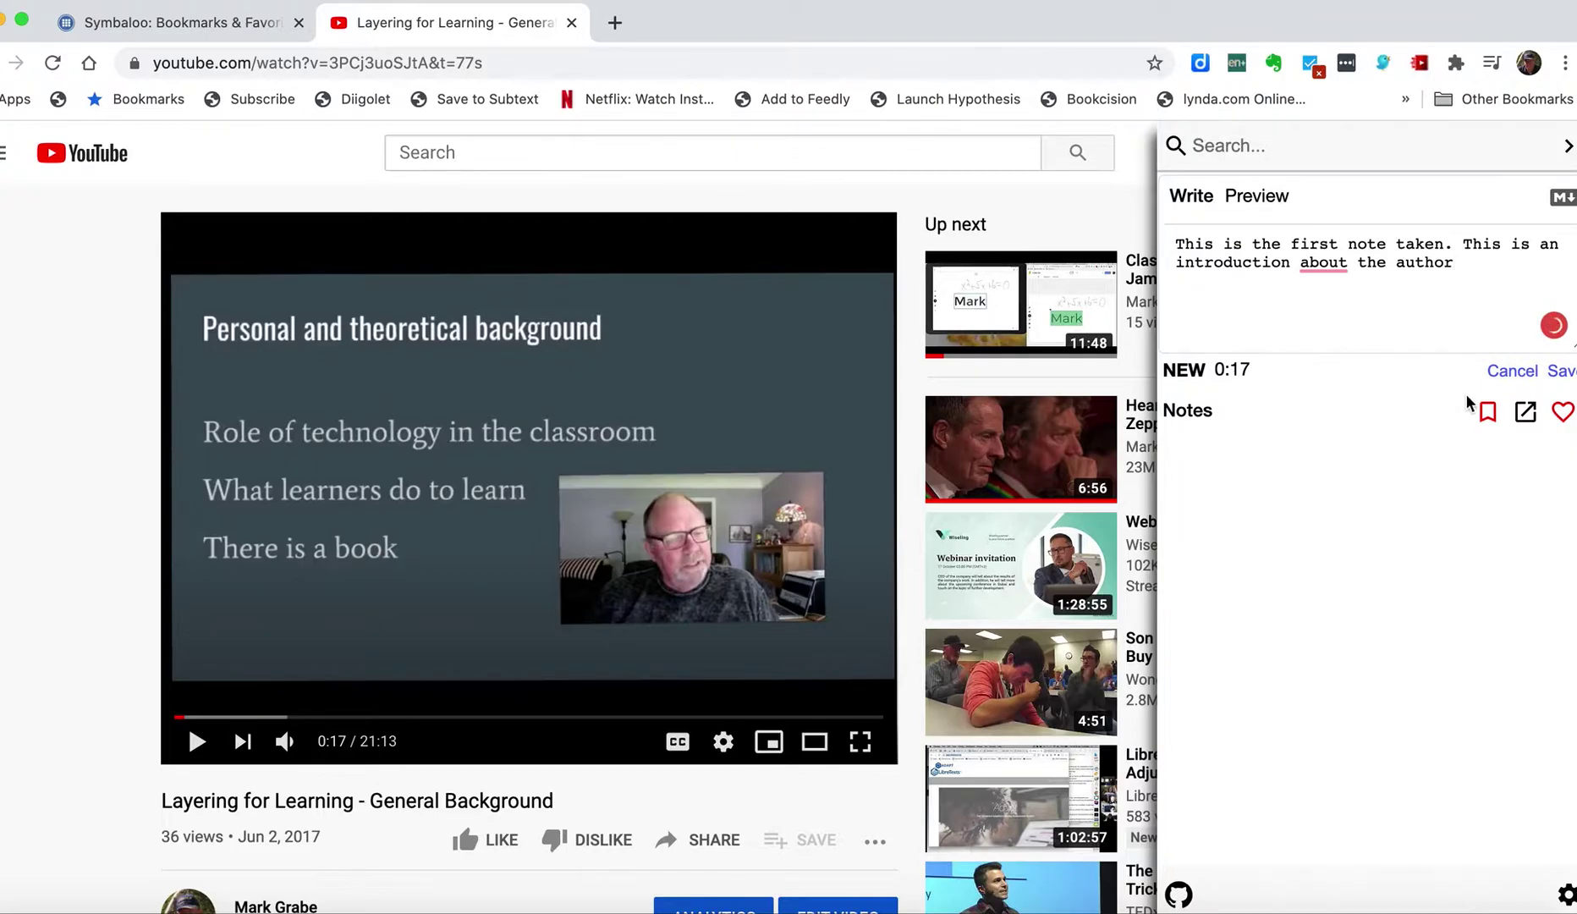
{"action": "left_click", "coordinate": [1561, 373]}
{"action": "left_click", "coordinate": [1562, 373]}
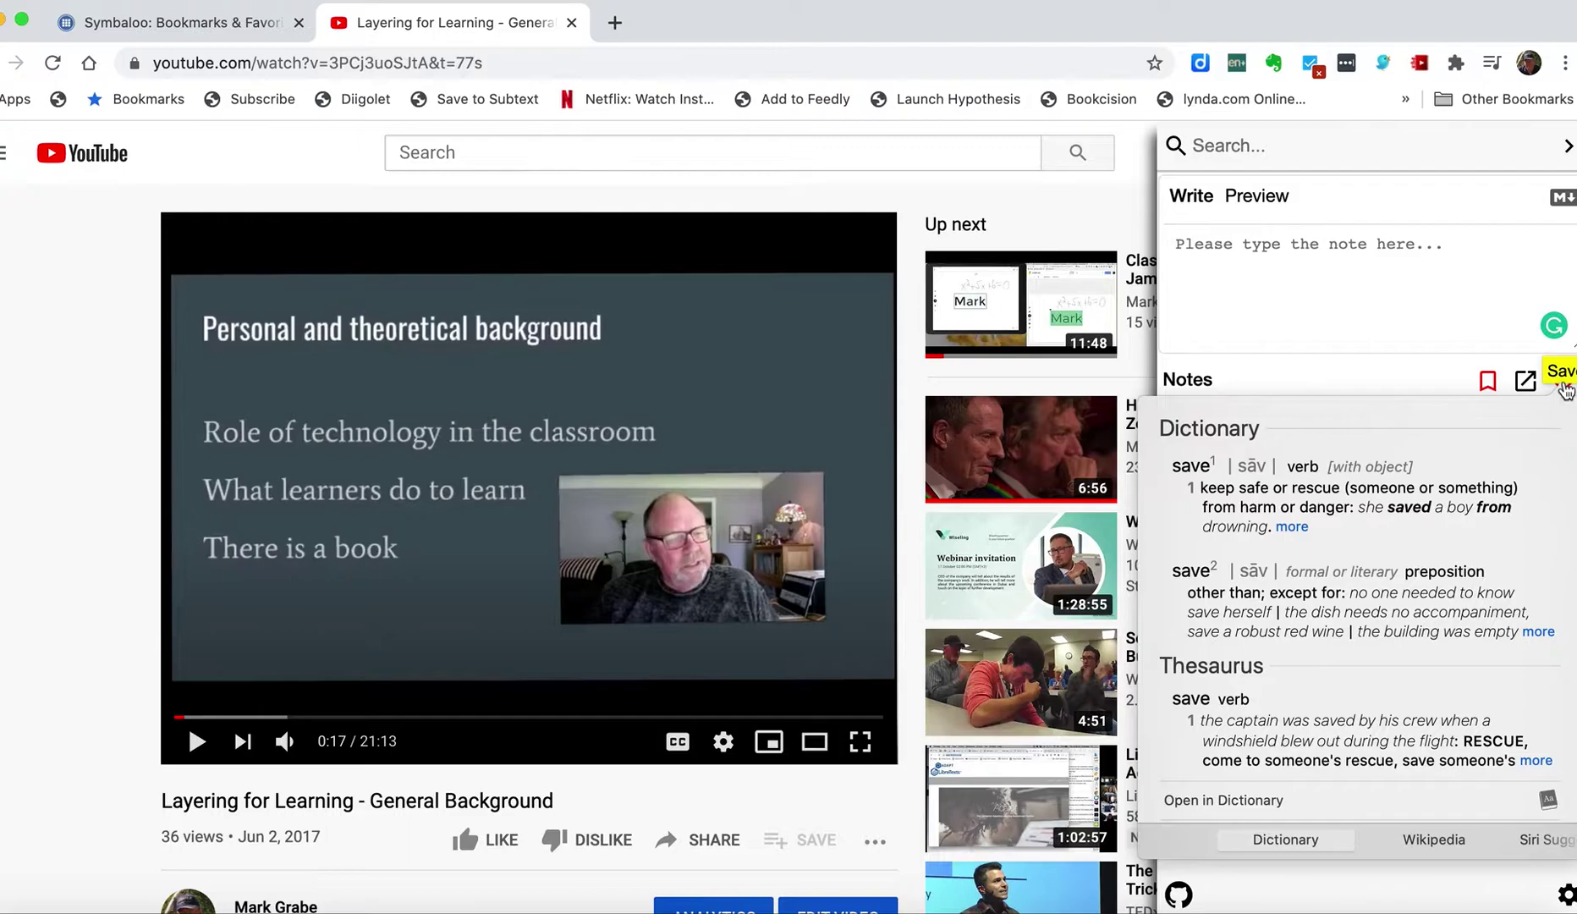
{"action": "left_click", "coordinate": [1563, 383]}
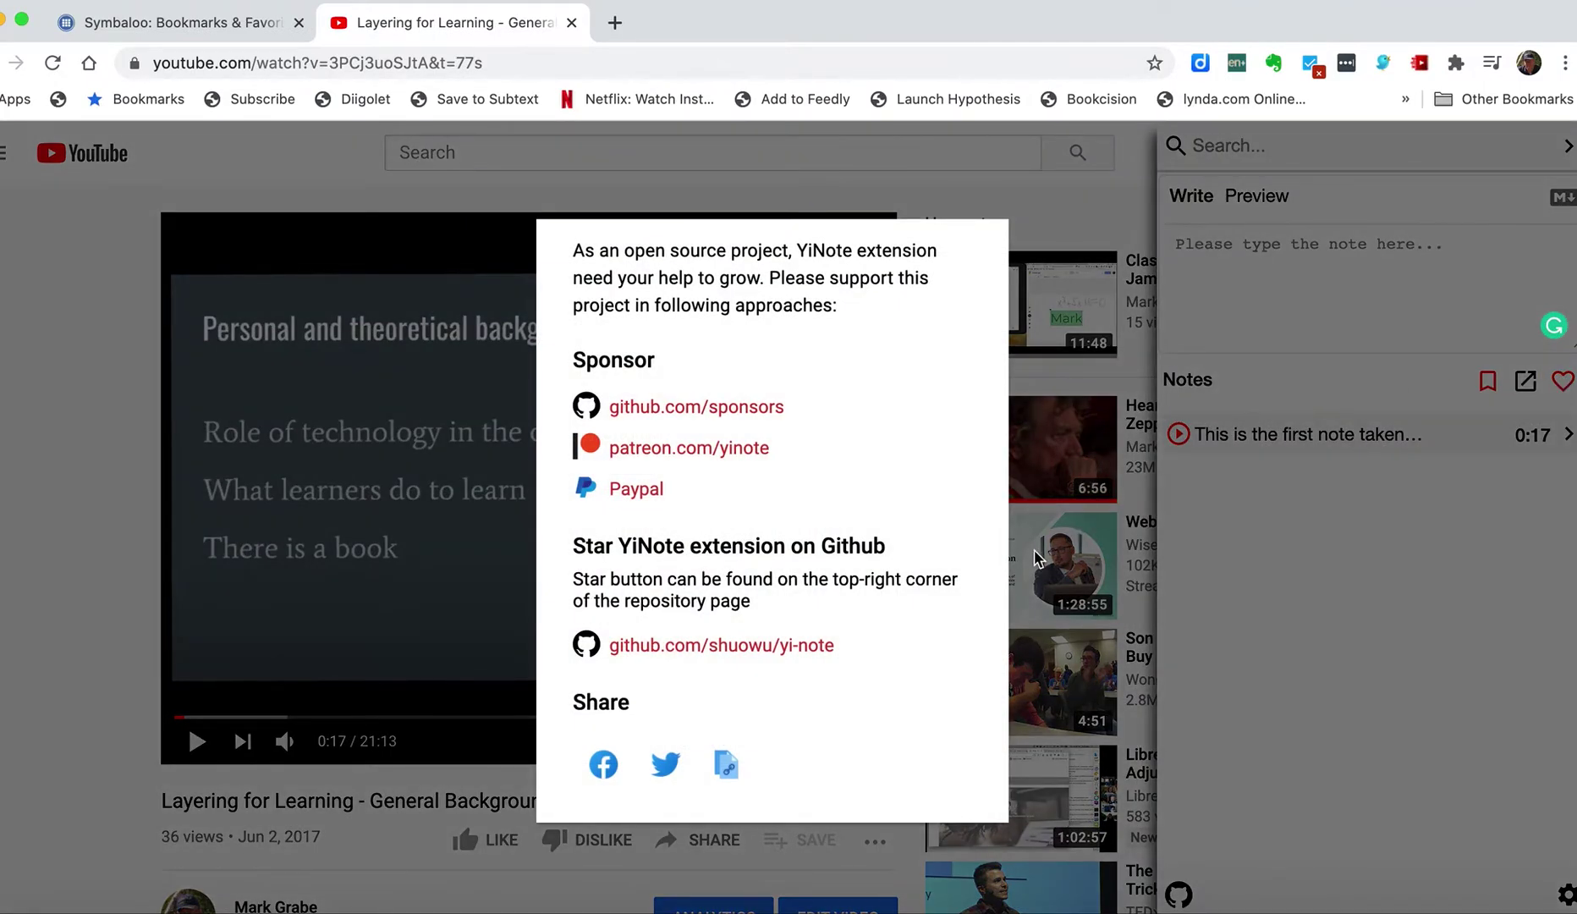
Dismiss the support-the-project popup to reveal the saved 0:17 note.
{"action": "left_click", "coordinate": [1075, 558]}
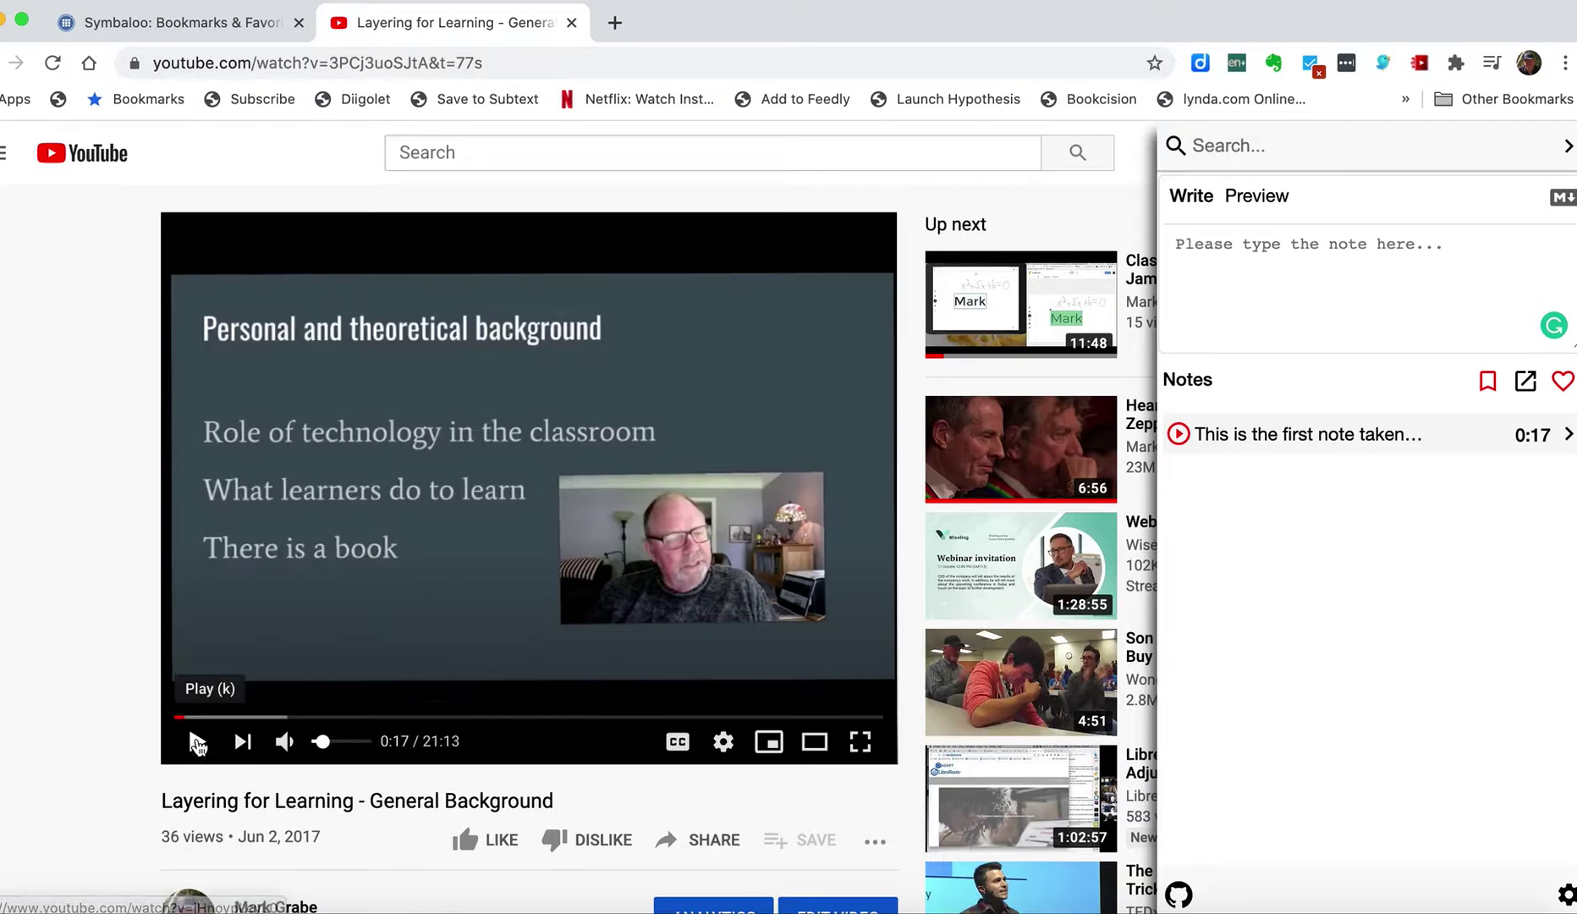
Play the lecture and drag the playhead ahead to the 'Cognitive perspective = mental actions' slide.
{"action": "left_click", "coordinate": [198, 741]}
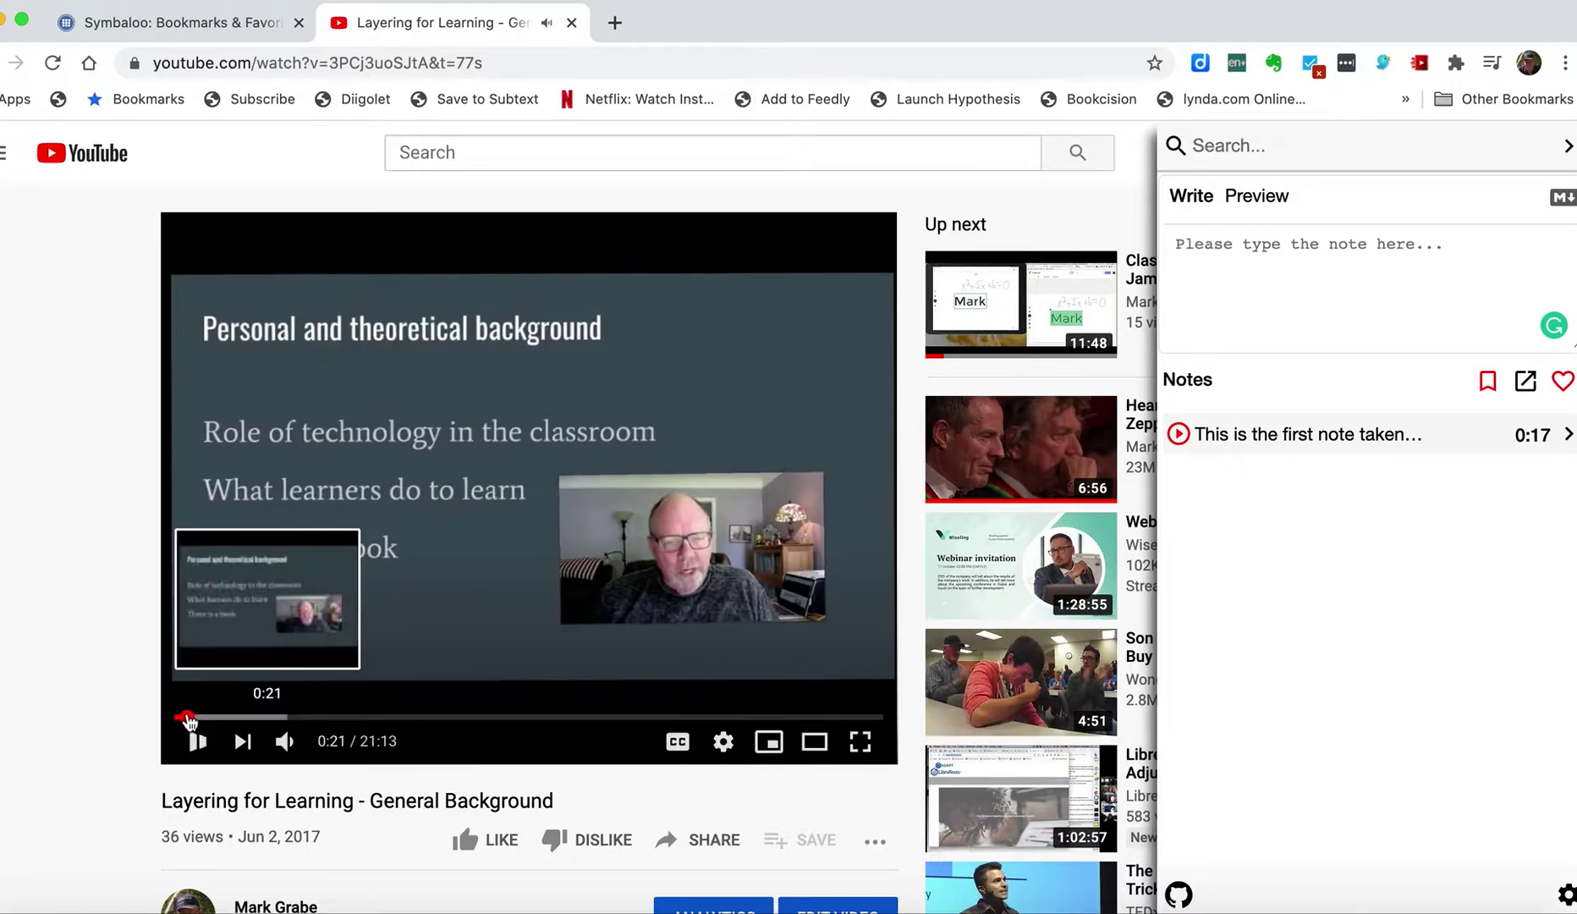
{"action": "left_click_drag", "start_coordinate": [191, 720], "coordinate": [224, 721]}
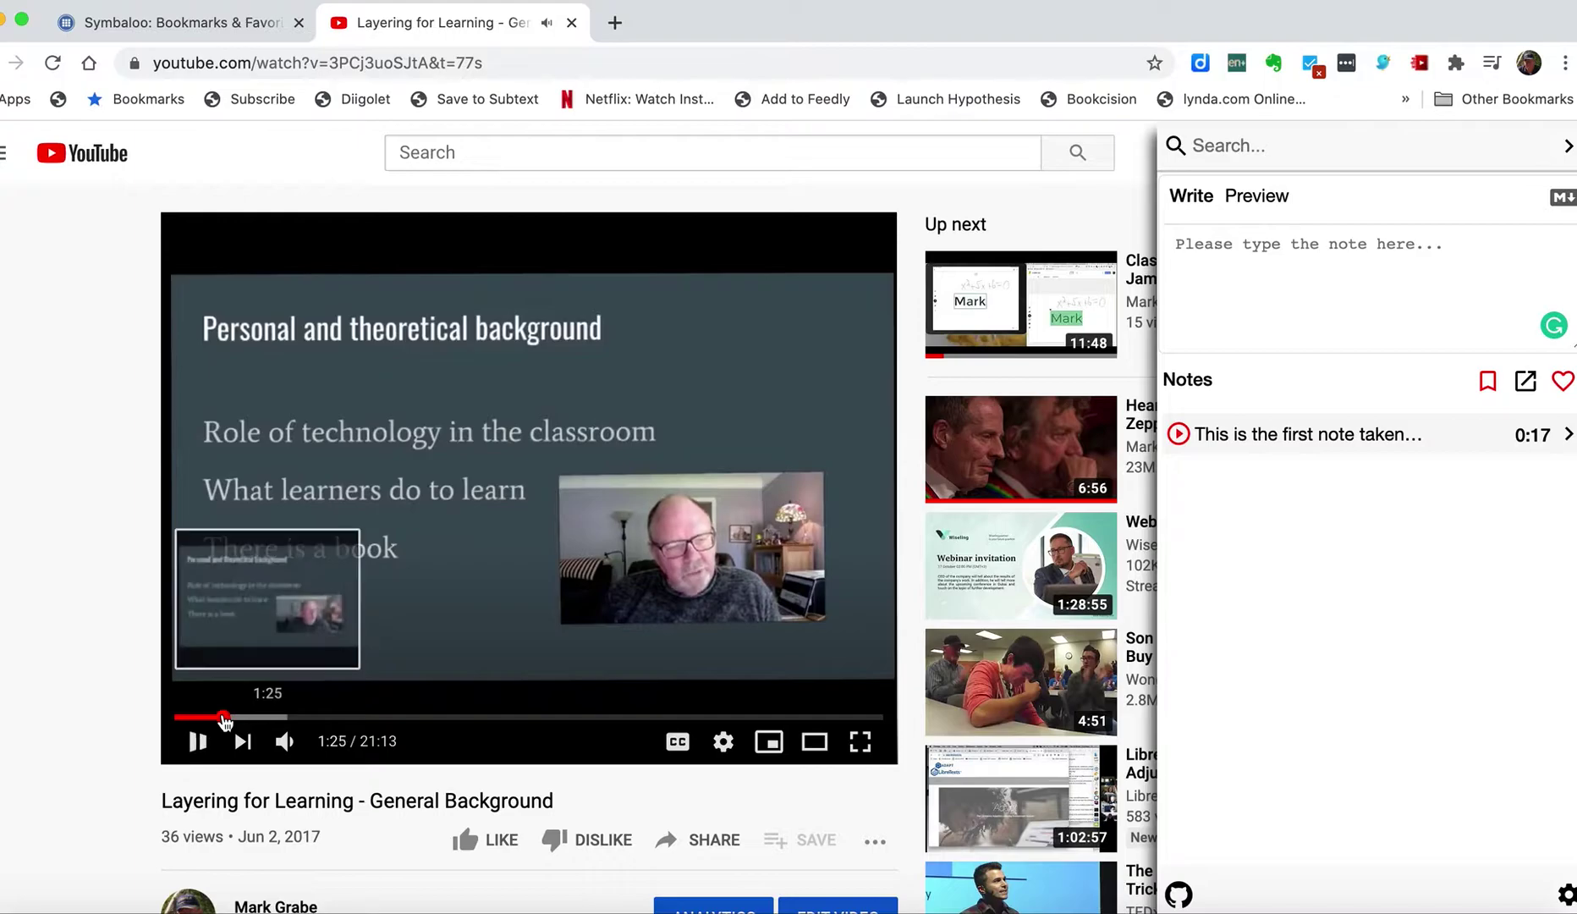
{"action": "left_click_drag", "start_coordinate": [225, 721], "coordinate": [267, 723]}
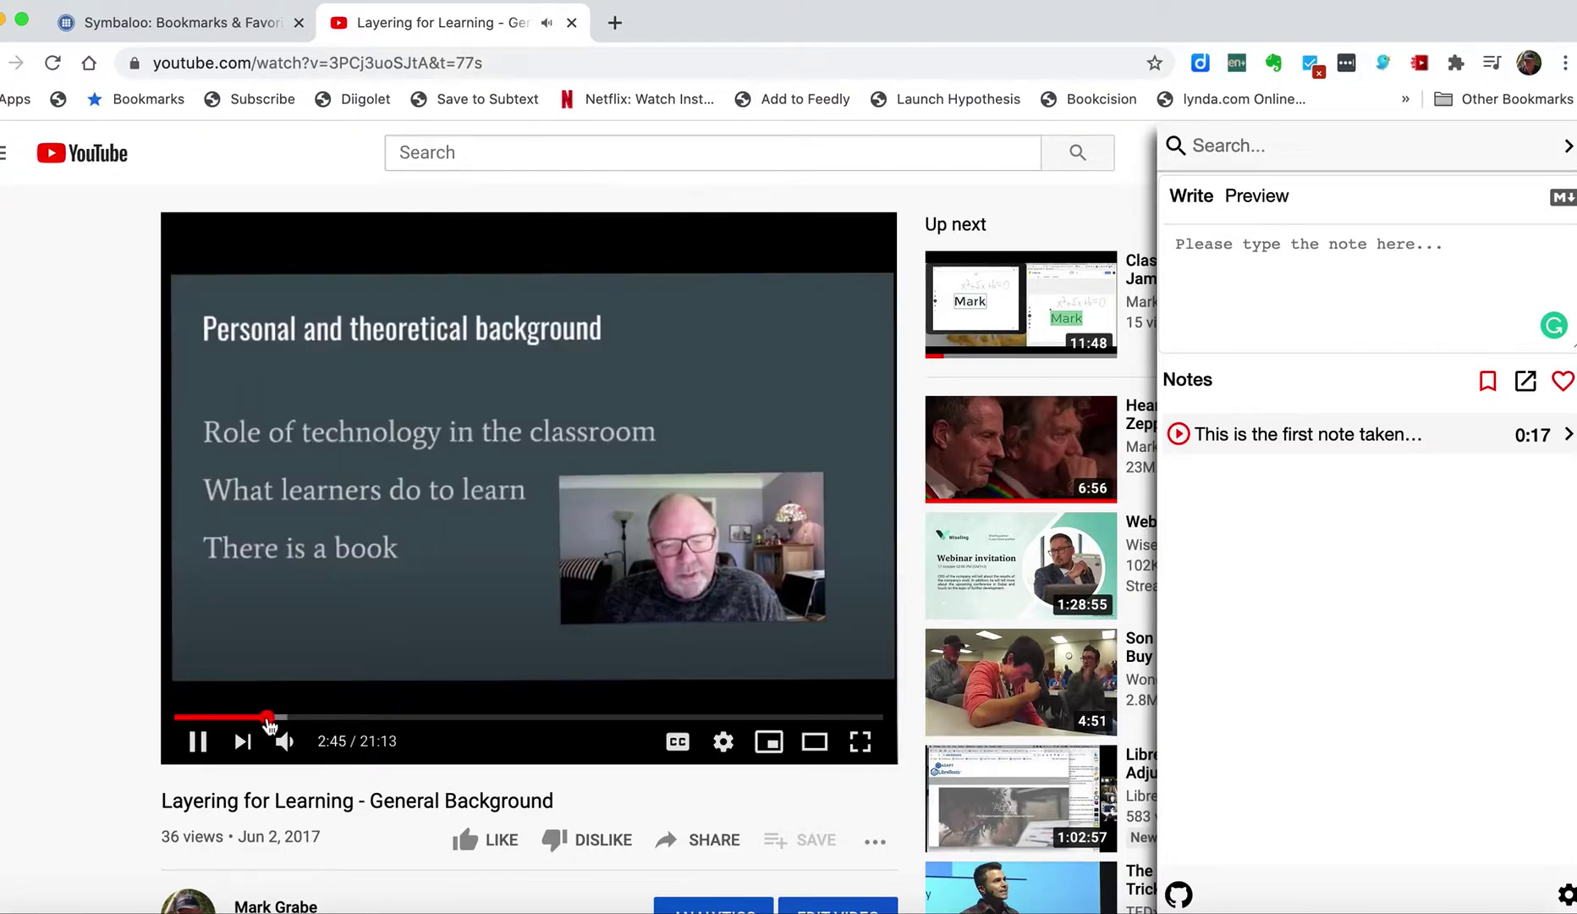
{"action": "left_click_drag", "start_coordinate": [269, 721], "coordinate": [315, 724]}
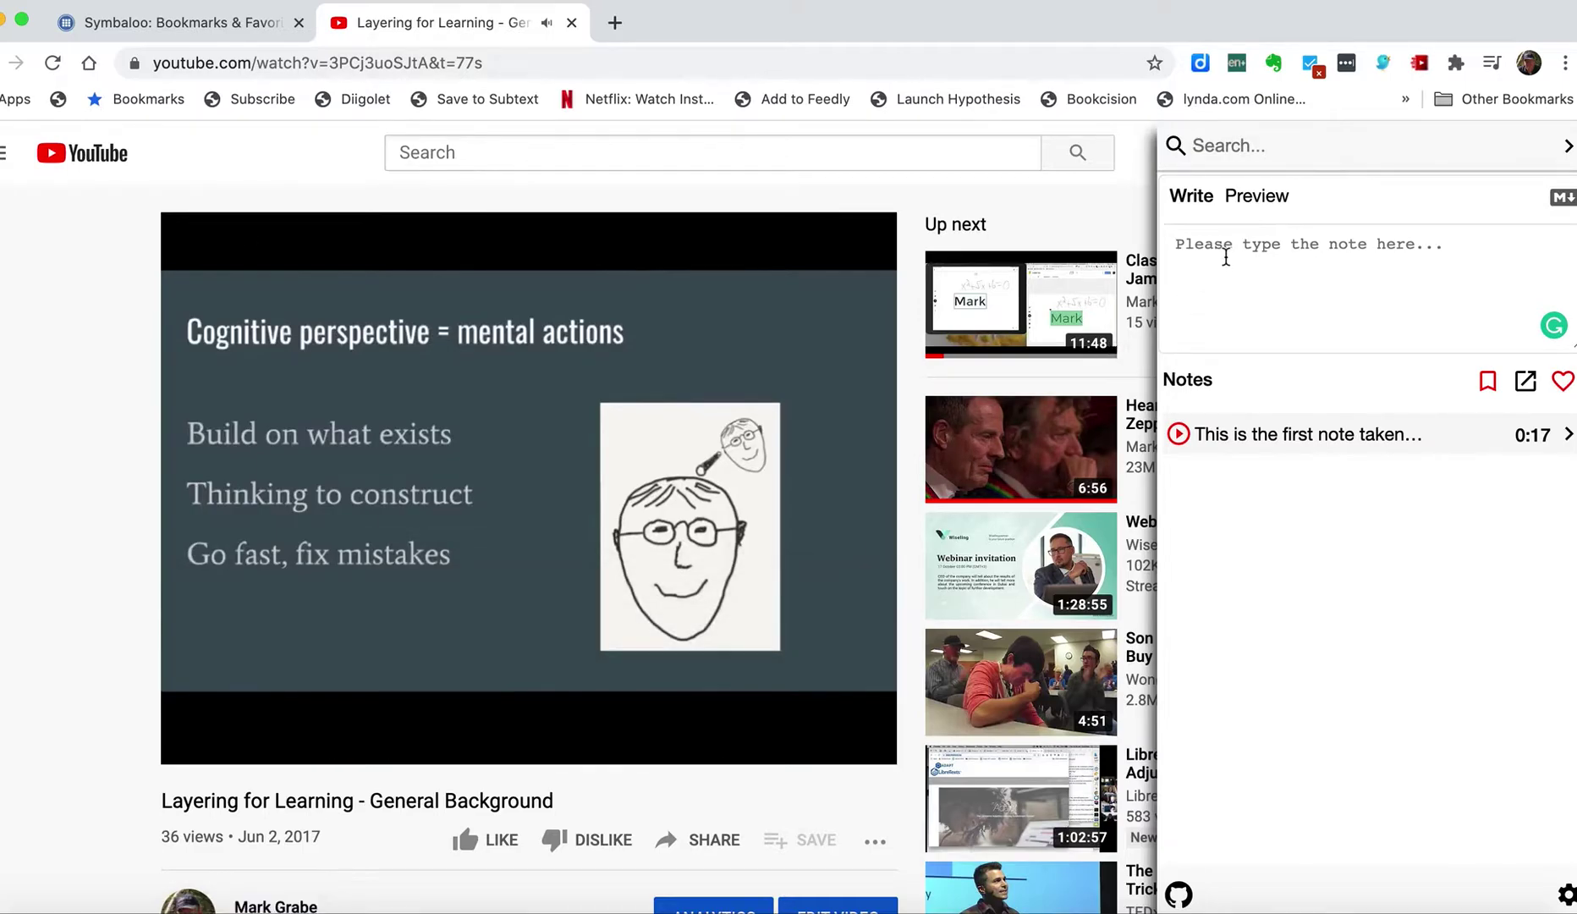
Save a 4:14 note reading 'New learning builds on what you know.'.
{"action": "left_click", "coordinate": [1224, 253]}
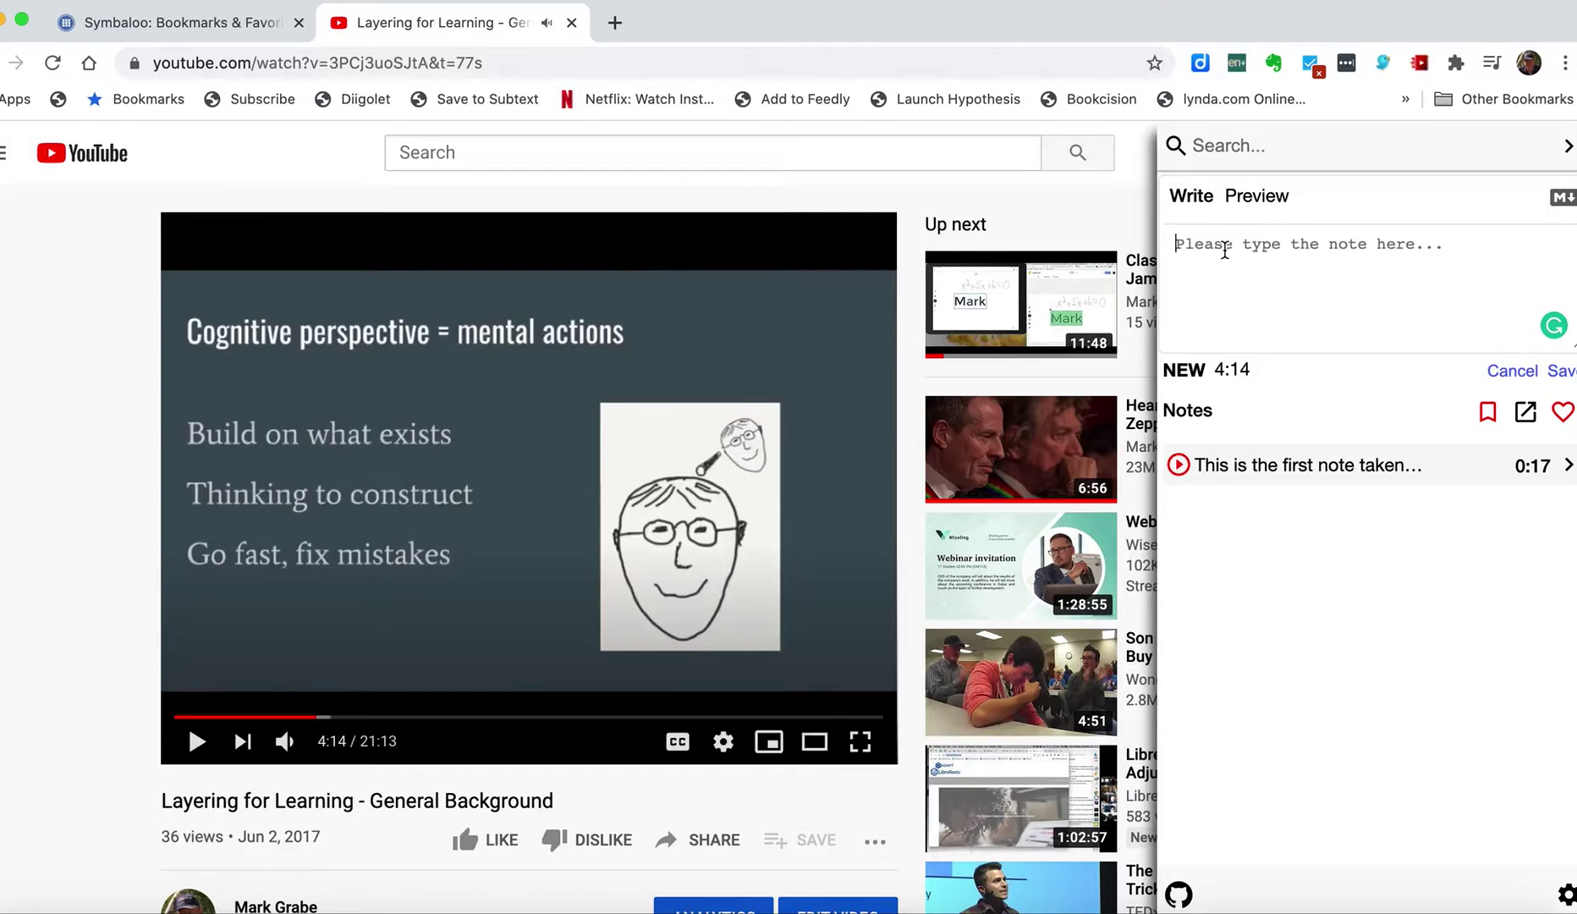
{"action": "type", "text": "N"}
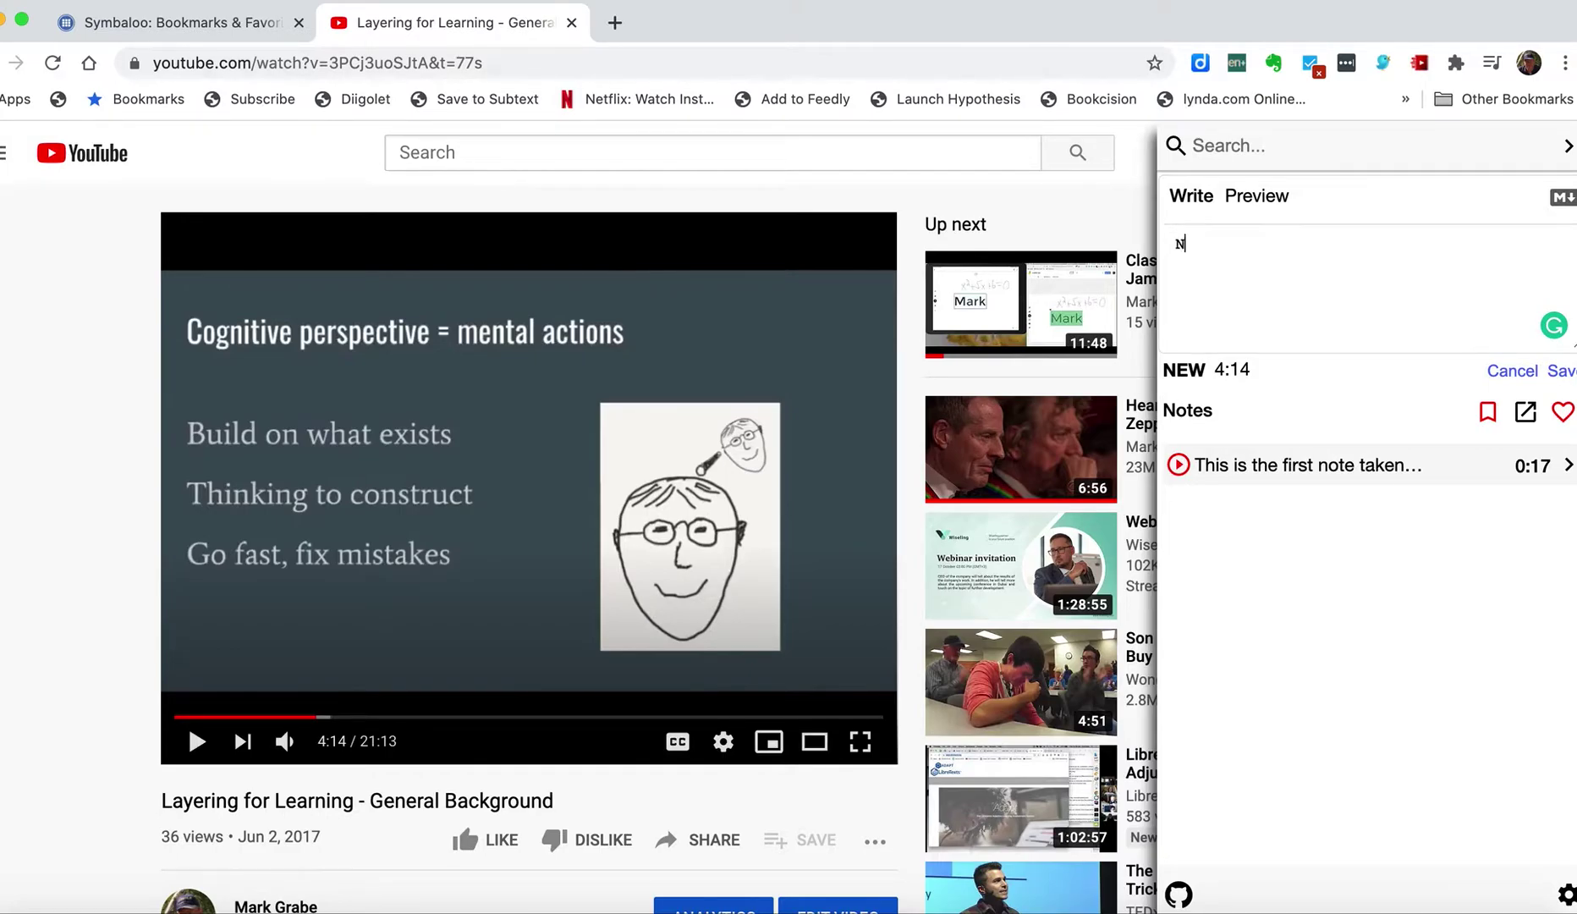
{"action": "type", "text": "ew learning builds on what you know."}
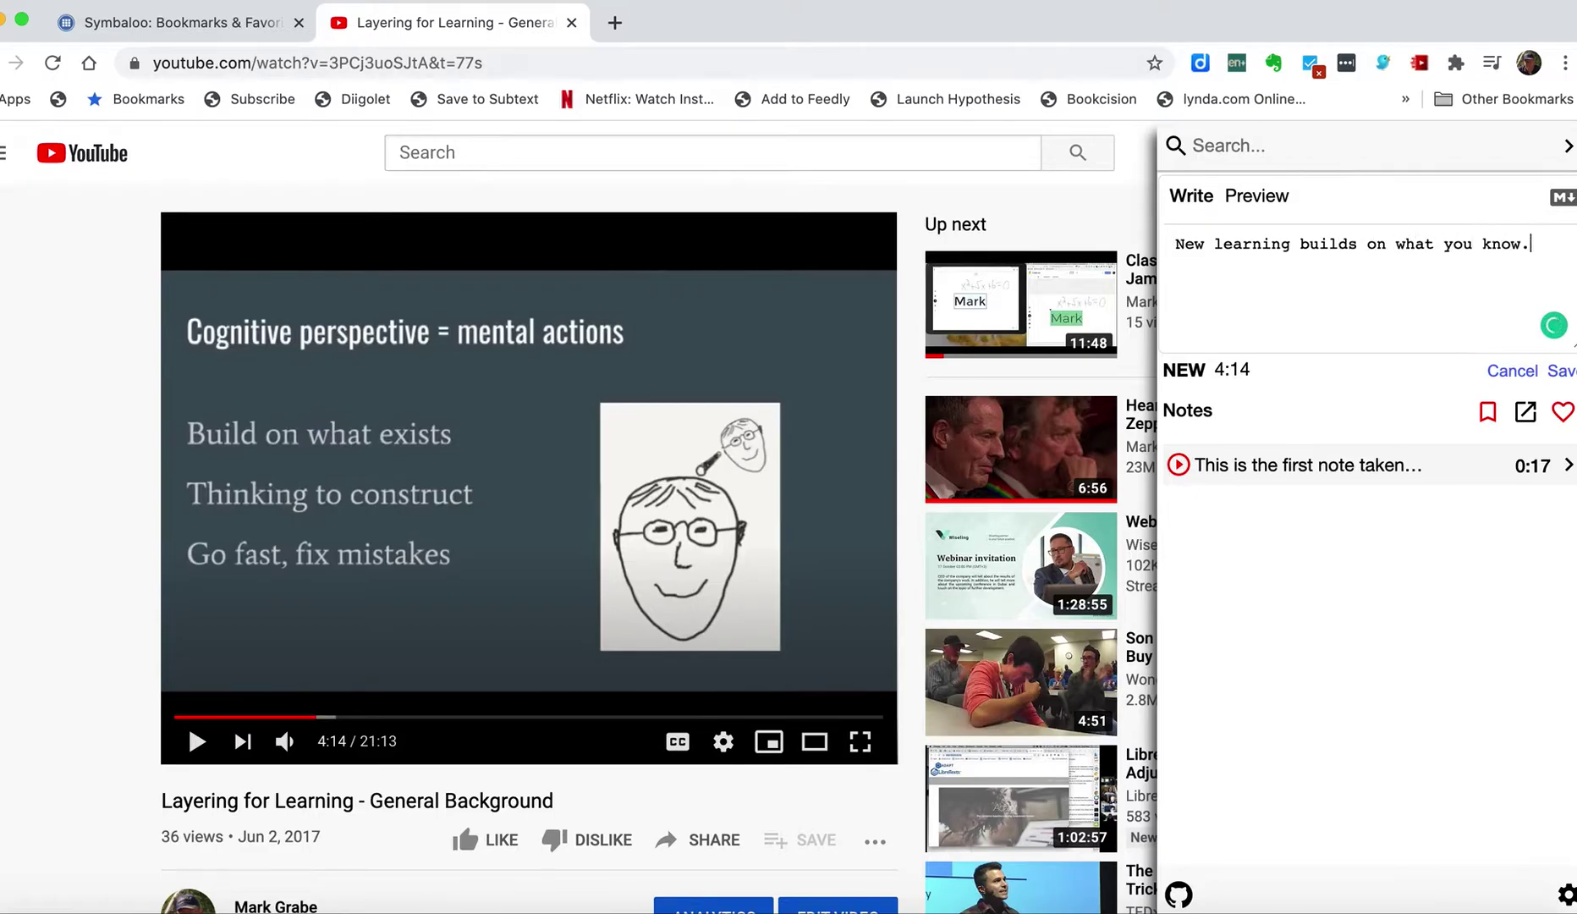
{"action": "left_click", "coordinate": [1557, 371]}
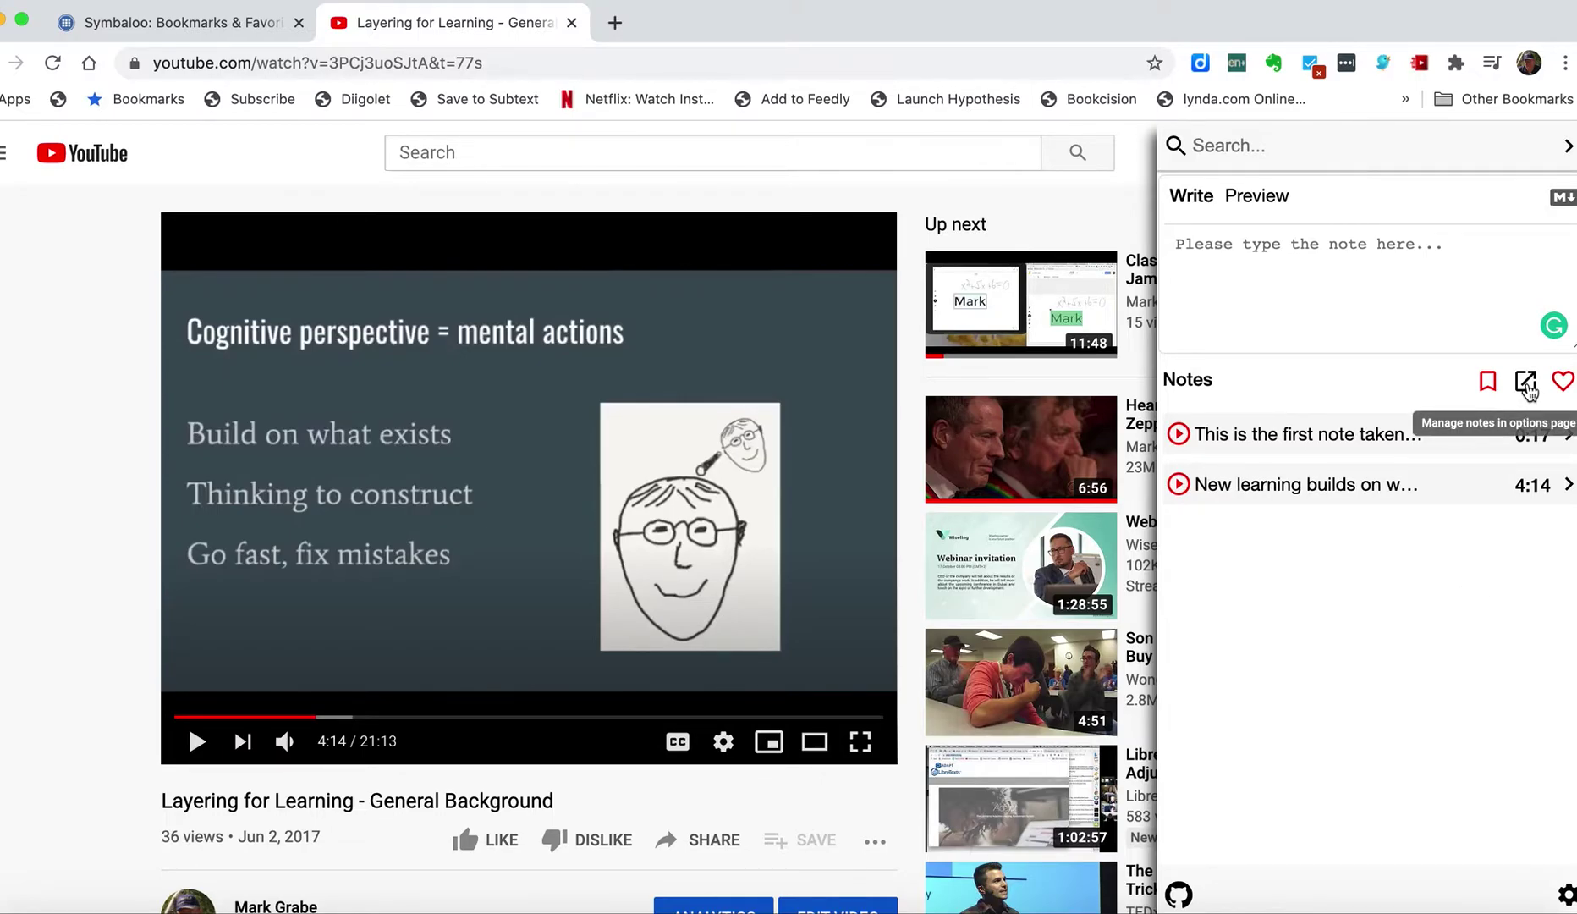
Open this video's 0:17 and 4:14 notes on YiNote's management page.
{"action": "left_click", "coordinate": [1525, 383]}
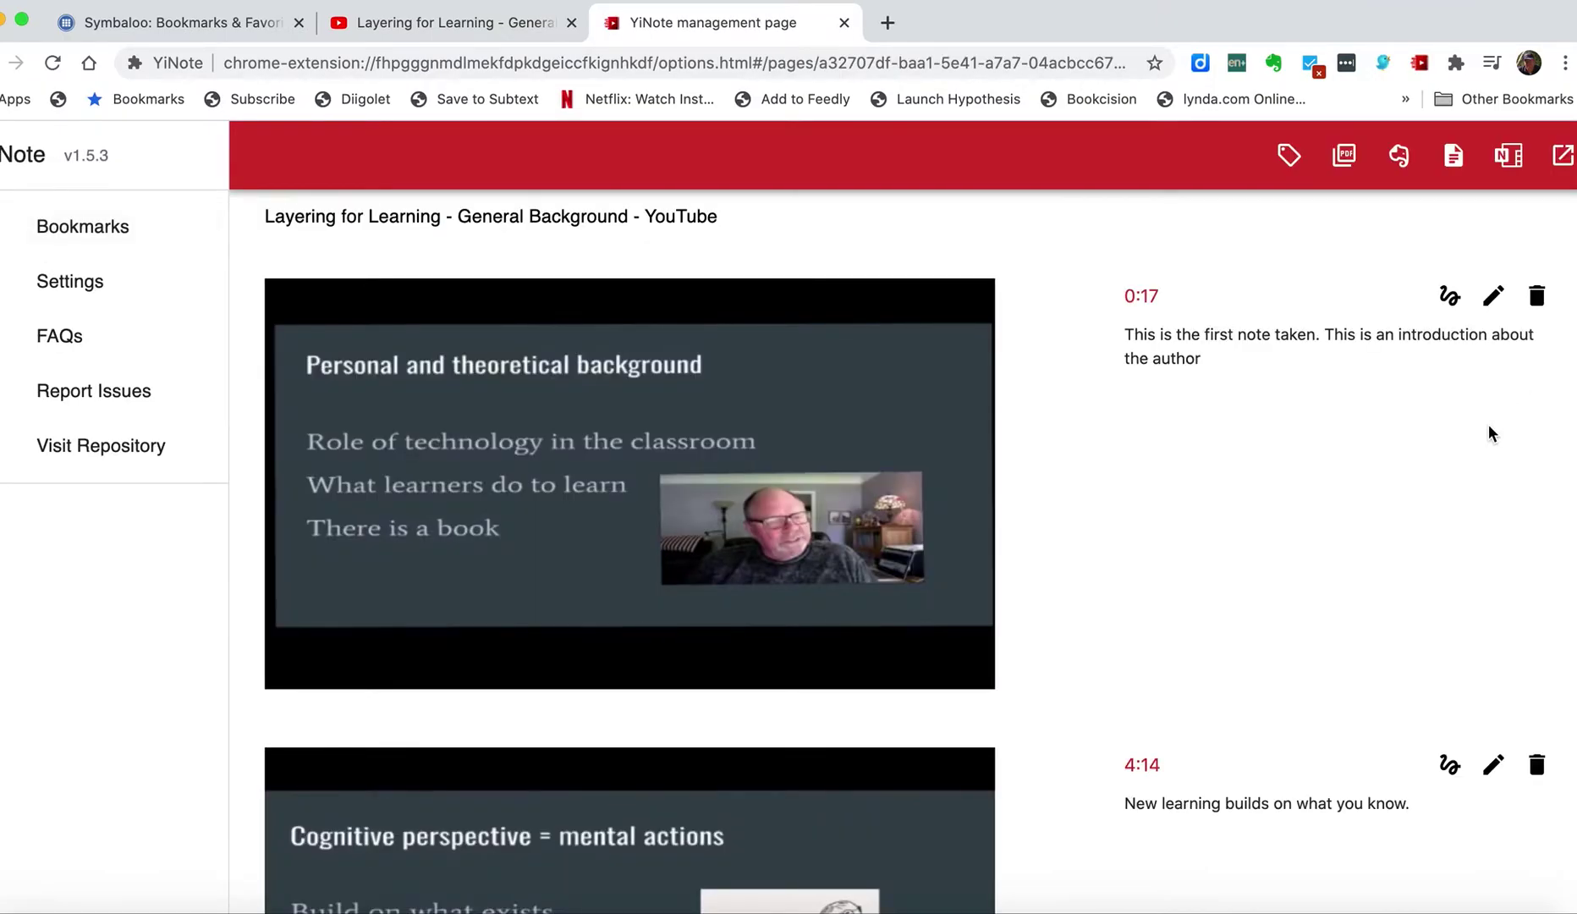